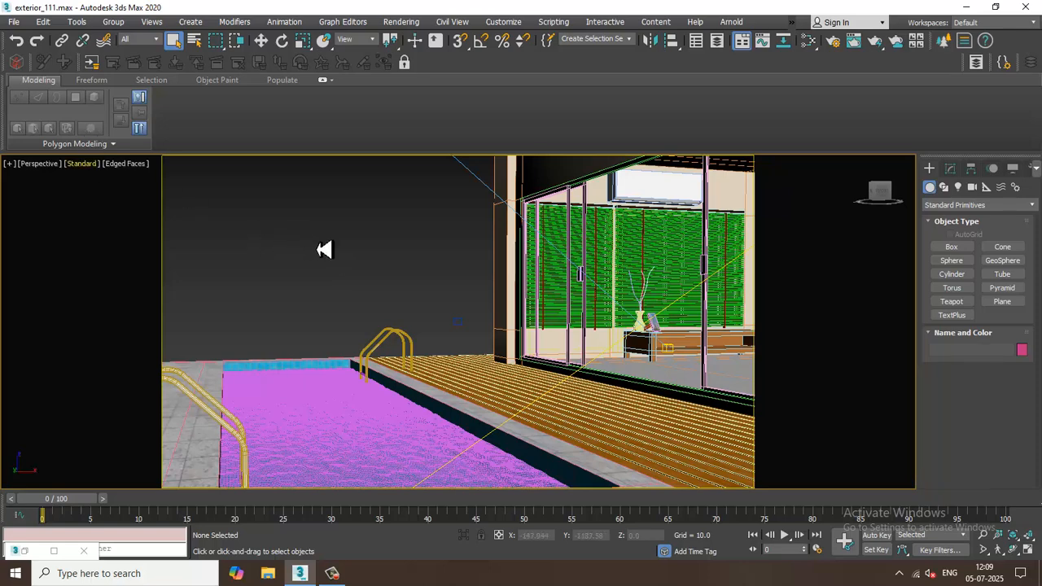
# Examine the pool house exterior and the V-Ray lights placed around it from several angles in the Perspective view
pyautogui.scroll(-5, 627, 335)
pyautogui.keyDown('alt'); pyautogui.moveTo(565, 300); pyautogui.dragTo(519, 354, button='middle'); pyautogui.keyUp('alt')
pyautogui.scroll(-5, 518, 353)
pyautogui.keyDown('alt'); pyautogui.moveTo(518, 353); pyautogui.dragTo(600, 384); pyautogui.keyUp('alt')
pyautogui.scroll(5, 520, 367)
pyautogui.keyDown('alt'); pyautogui.moveTo(546, 330); pyautogui.dragTo(517, 356, button='middle'); pyautogui.keyUp('alt')
pyautogui.scroll(3, 516, 355)
pyautogui.scroll(-7, 464, 365)
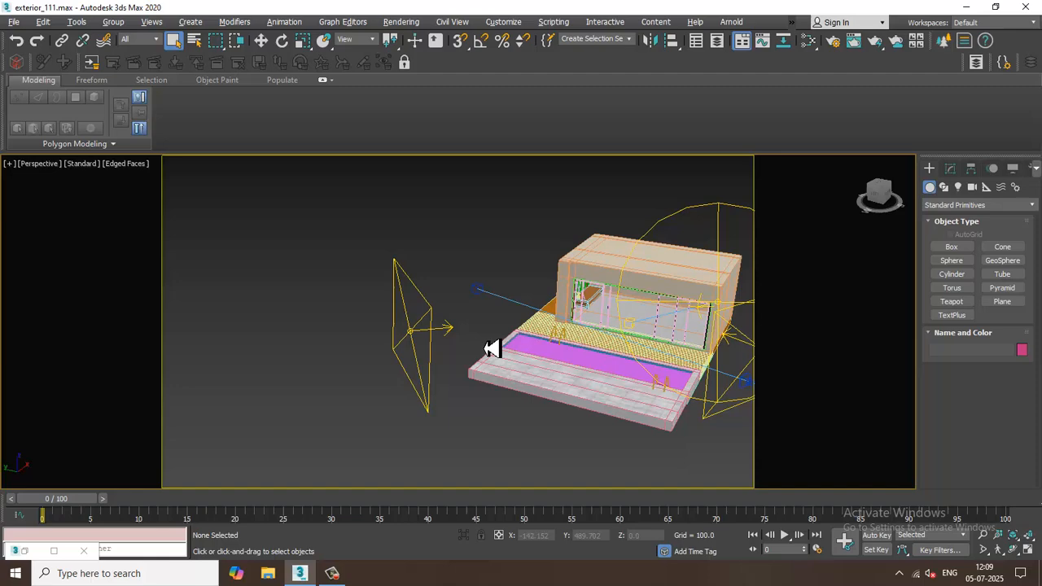
pyautogui.click(432, 330)
pyautogui.press('w')
pyautogui.keyDown('alt'); pyautogui.moveTo(431, 335); pyautogui.dragTo(530, 295, button='middle'); pyautogui.keyUp('alt')
pyautogui.scroll(5, 498, 347)
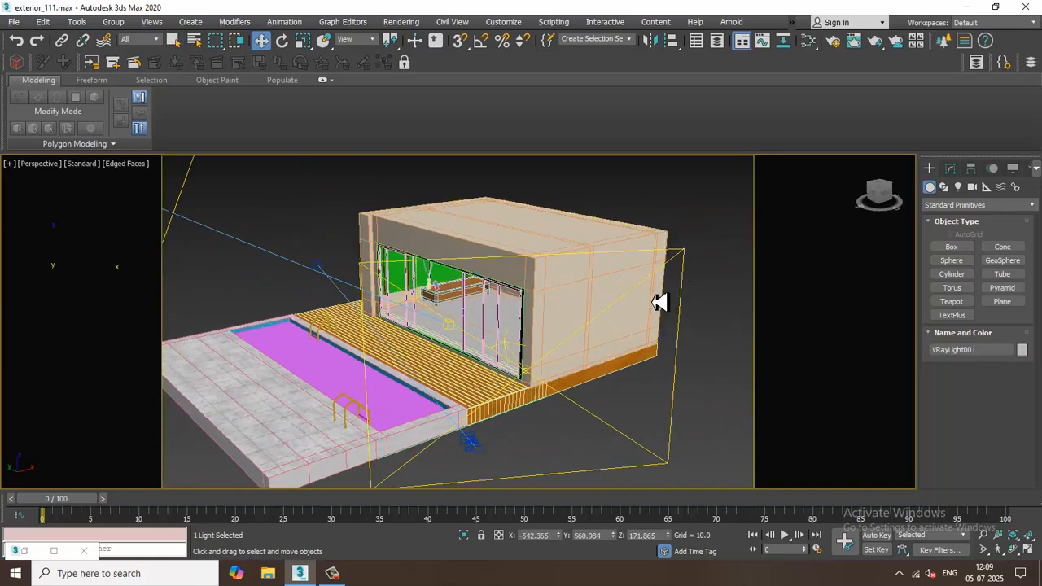
# Create a VRayPhysicalCamera in the Left view, aimed from the deck end toward the house, with a target distance of about 282.5
pyautogui.hotkey('alt', 'w')
pyautogui.moveTo(764, 218); pyautogui.dragTo(723, 229, button='middle')
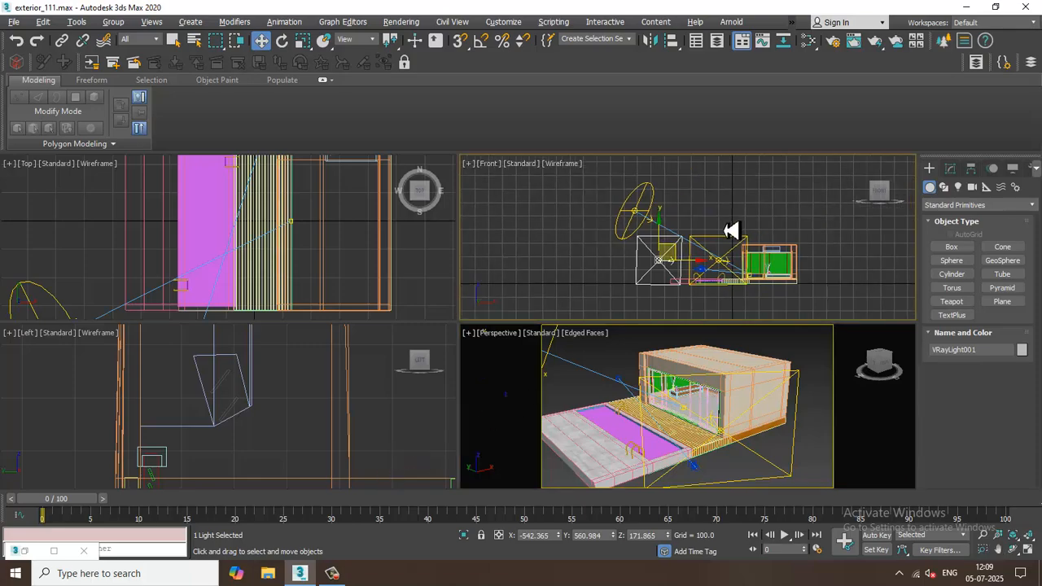
pyautogui.moveTo(752, 424); pyautogui.dragTo(731, 423, button='middle')
pyautogui.moveTo(349, 445); pyautogui.dragTo(296, 430, button='middle')
pyautogui.hotkey('alt', 'w')
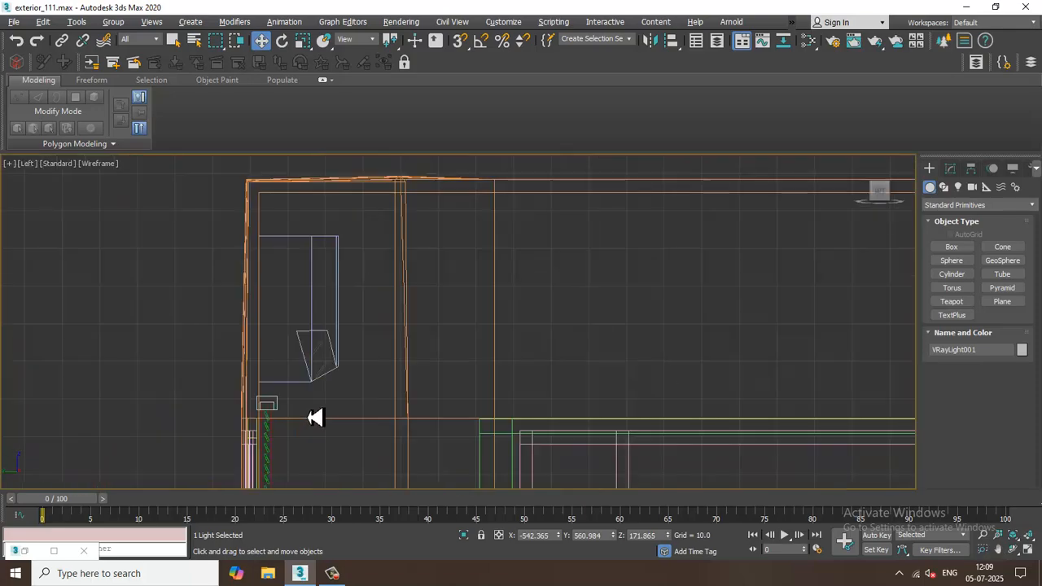
pyautogui.scroll(-6, 372, 272)
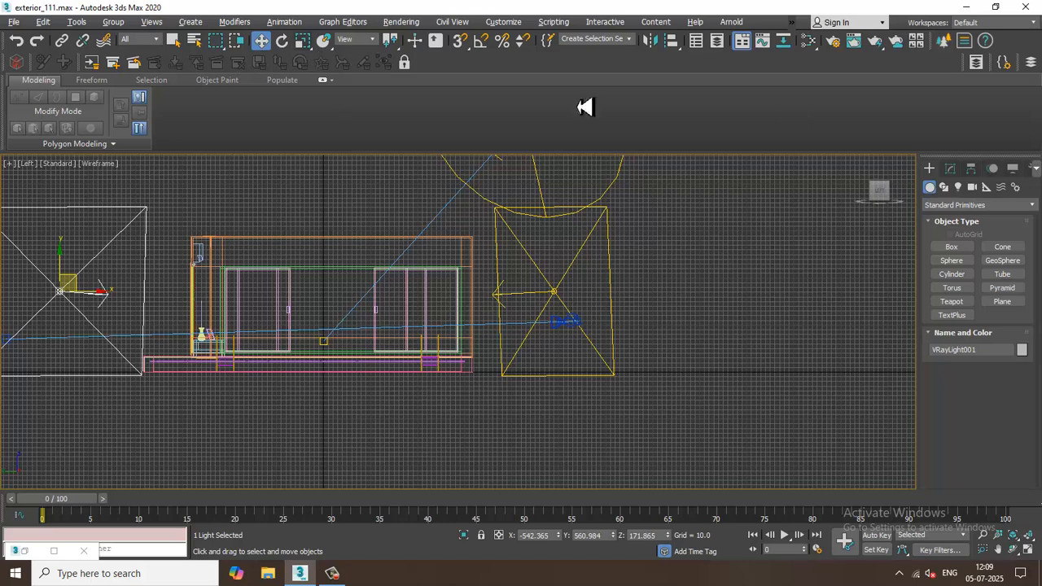
pyautogui.click(973, 189)
pyautogui.click(976, 204)
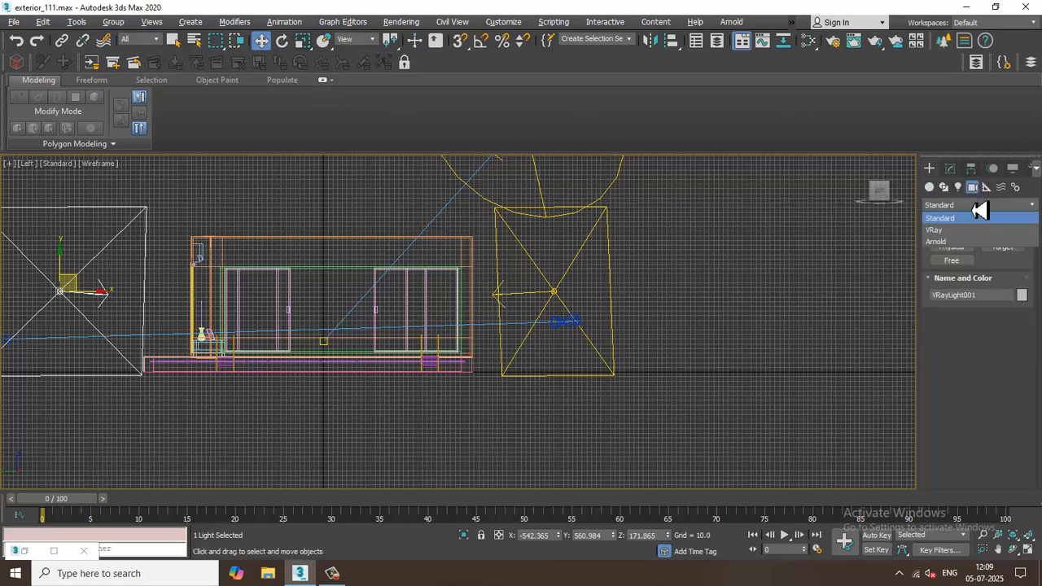
pyautogui.click(972, 244)
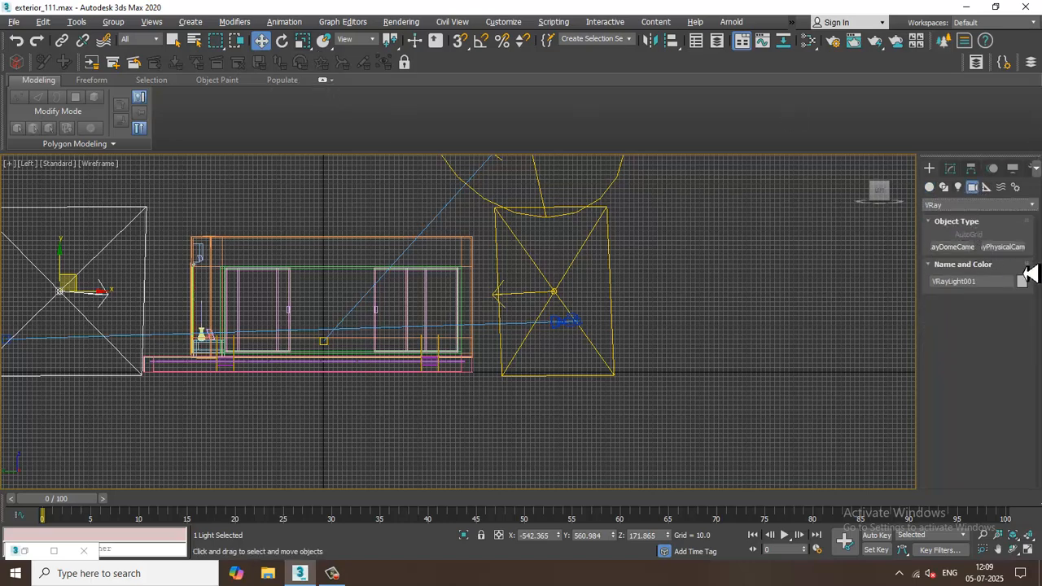
pyautogui.click(1002, 247)
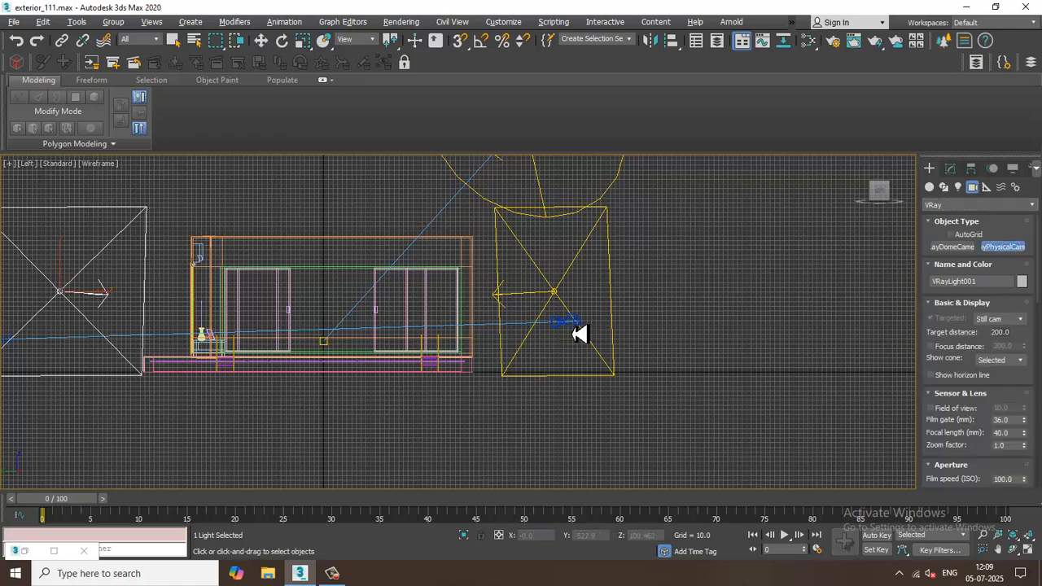
pyautogui.moveTo(582, 332); pyautogui.dragTo(450, 332)
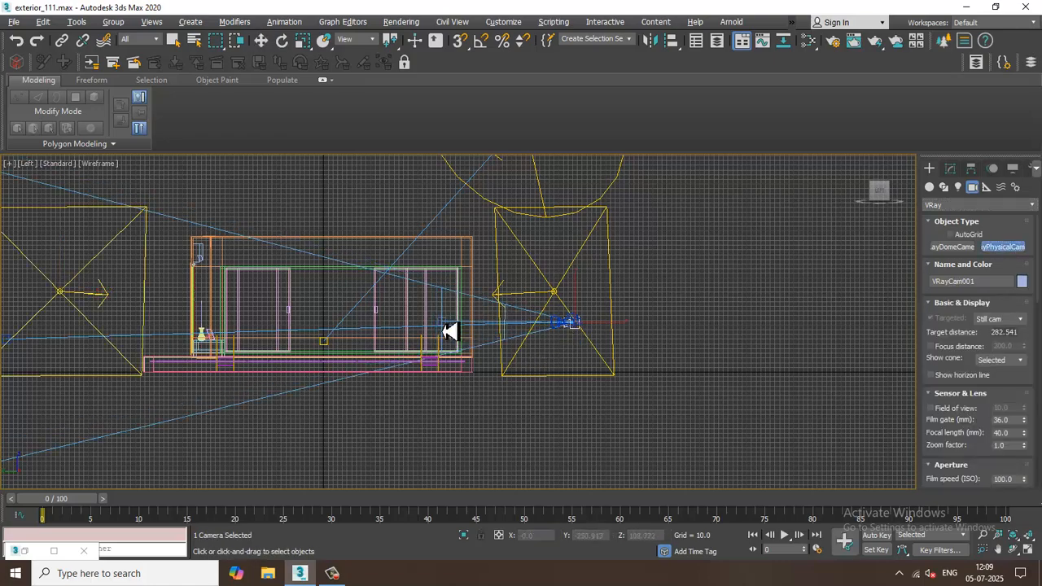
pyautogui.rightClick(455, 324)
# Move the new camera along X to about -106.9 in the Perspective view
pyautogui.hotkey('alt', 'w')
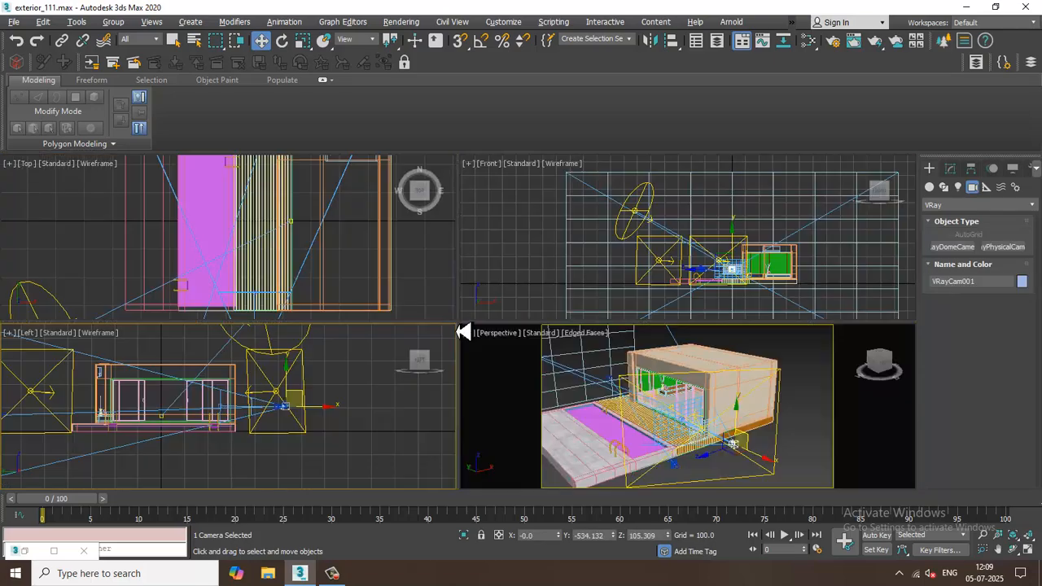
pyautogui.rightClick(765, 409)
pyautogui.hotkey('alt', 'w')
pyautogui.keyDown('alt'); pyautogui.moveTo(776, 413); pyautogui.dragTo(661, 372, button='middle'); pyautogui.keyUp('alt')
pyautogui.moveTo(642, 367); pyautogui.dragTo(609, 384)
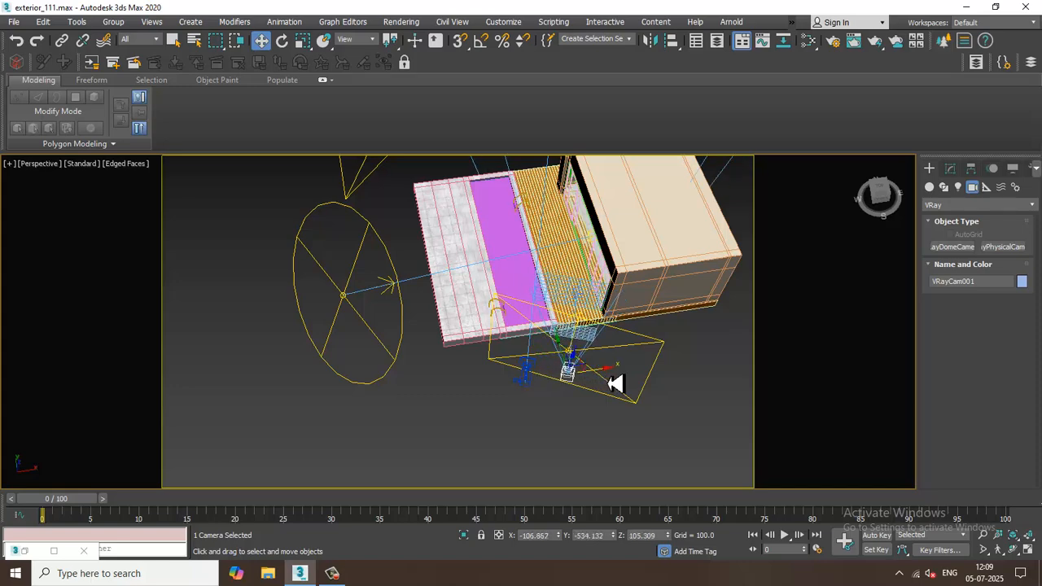
# Turn off the Targeted option of the V-Ray physical camera
pyautogui.keyDown('alt'); pyautogui.moveTo(619, 359); pyautogui.dragTo(676, 286, button='middle'); pyautogui.keyUp('alt')
pyautogui.scroll(-8, 523, 376)
pyautogui.keyDown('alt'); pyautogui.moveTo(524, 377); pyautogui.dragTo(586, 311, button='middle'); pyautogui.keyUp('alt')
pyautogui.scroll(2, 511, 398)
pyautogui.scroll(3, 521, 400)
pyautogui.click(949, 169)
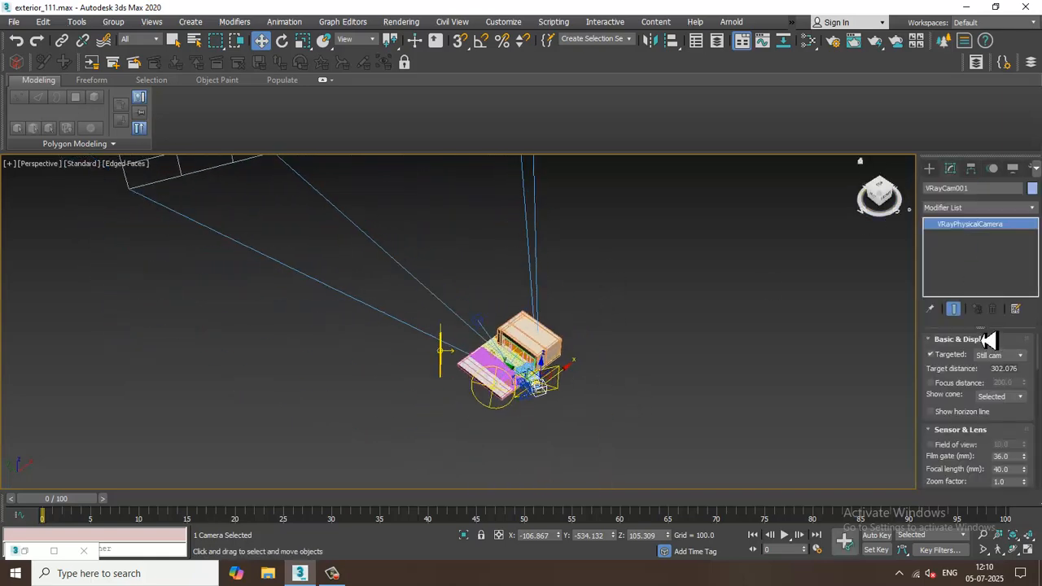
pyautogui.click(933, 356)
# Move the untargeted camera along X to about -236.6 and show its view in the Front viewport
pyautogui.keyDown('alt'); pyautogui.moveTo(588, 405); pyautogui.dragTo(608, 339, button='middle'); pyautogui.keyUp('alt')
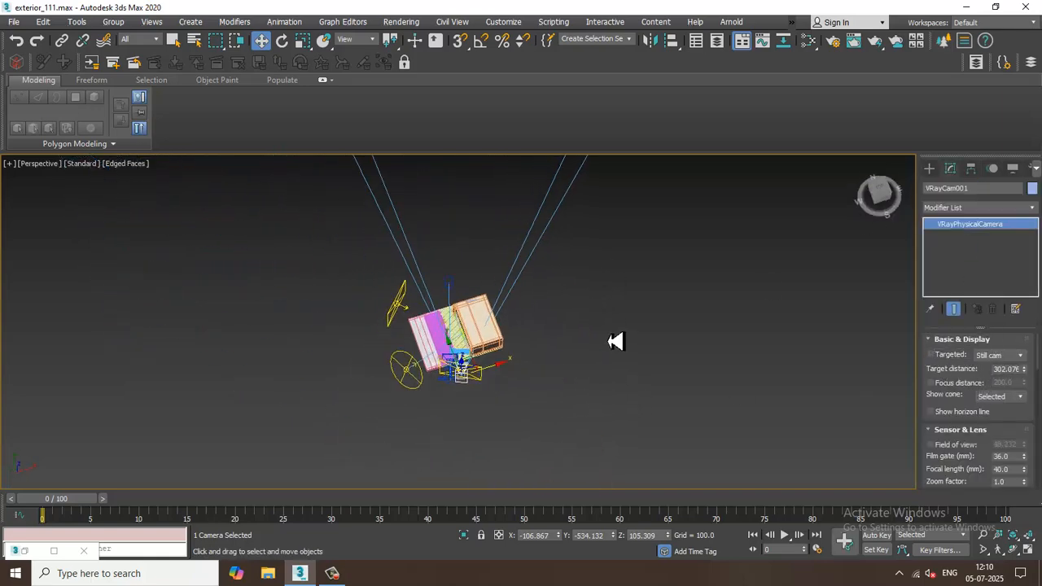
pyautogui.scroll(4, 539, 366)
pyautogui.scroll(2, 389, 398)
pyautogui.keyDown('alt'); pyautogui.moveTo(374, 386); pyautogui.dragTo(494, 347, button='middle'); pyautogui.keyUp('alt')
pyautogui.scroll(8, 464, 284)
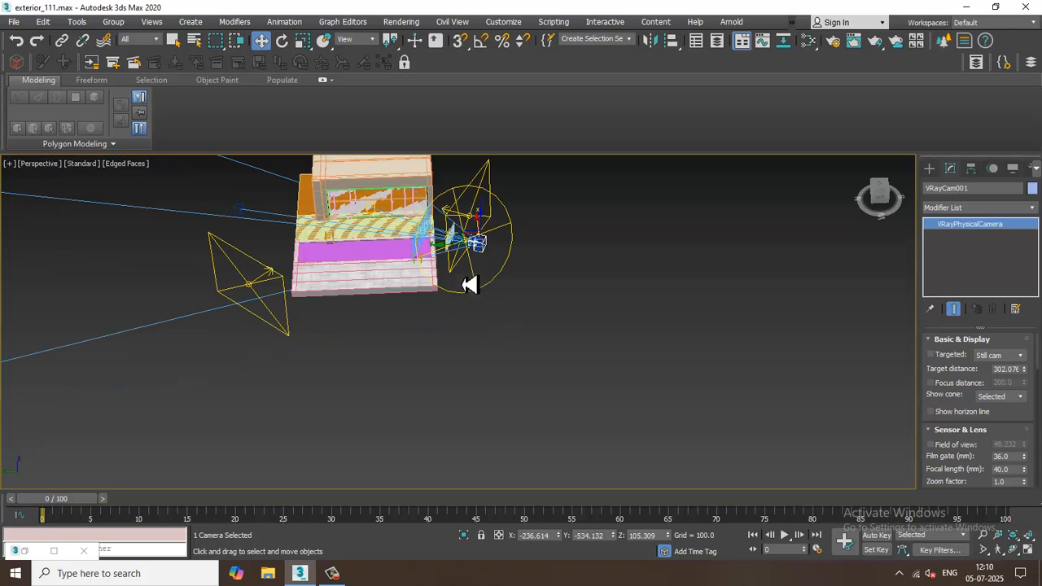
pyautogui.hotkey('alt', 'w')
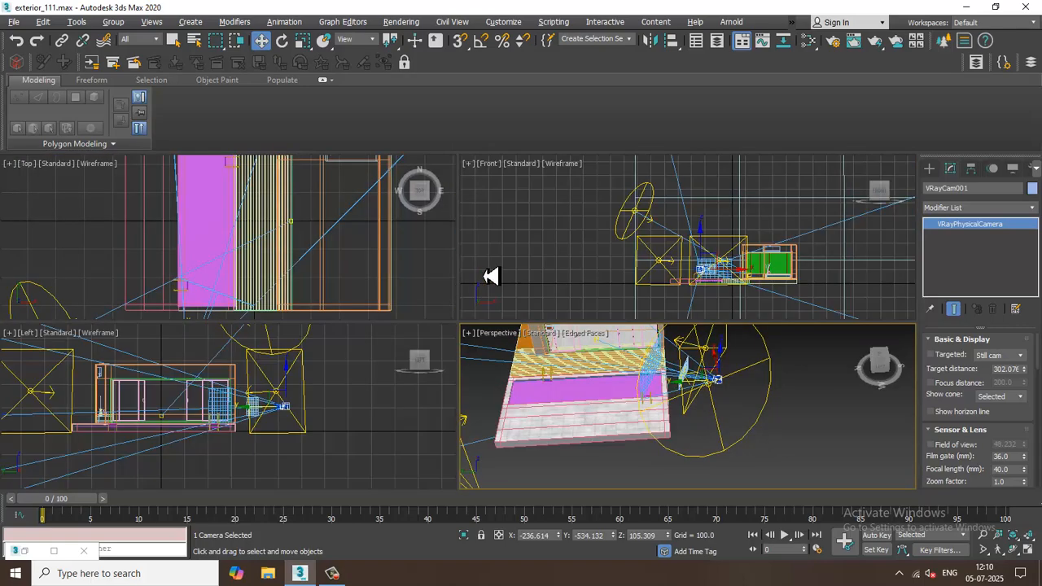
pyautogui.press('c')
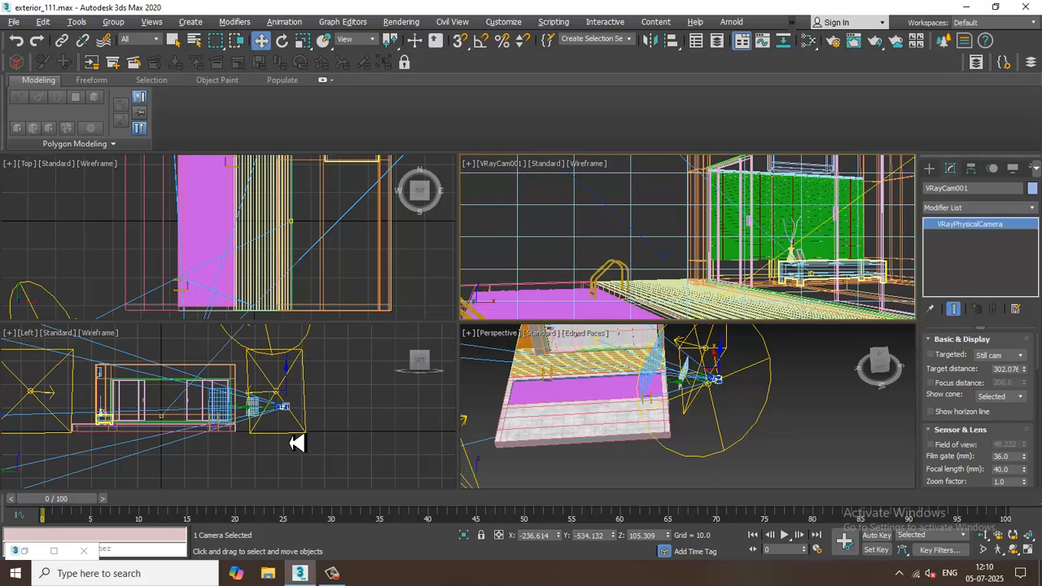
# Select the V-Ray camera in the maximized Perspective view and look through it with default shading
pyautogui.click(800, 421)
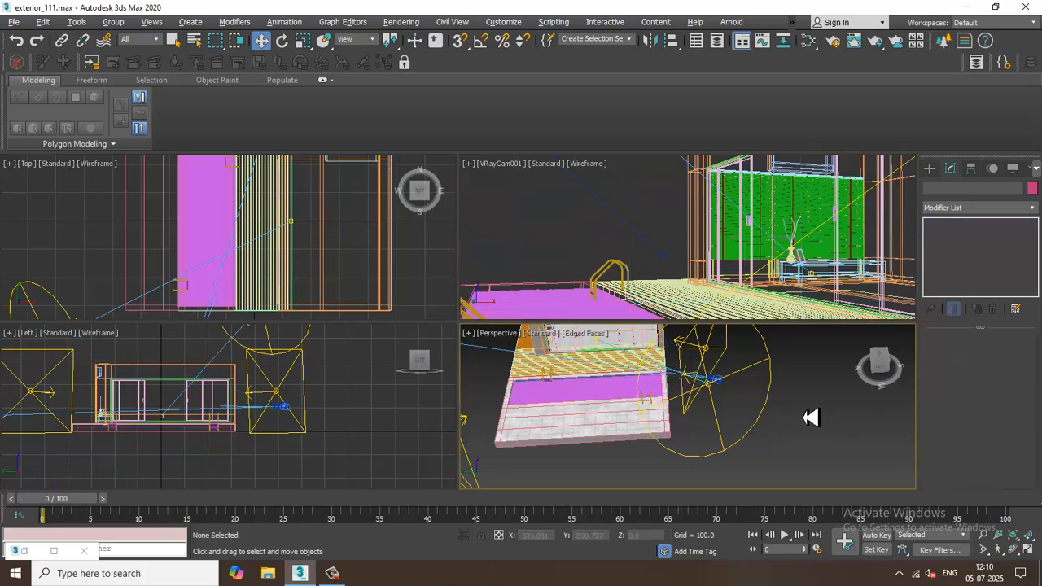
pyautogui.hotkey('alt', 'w')
pyautogui.scroll(6, 635, 332)
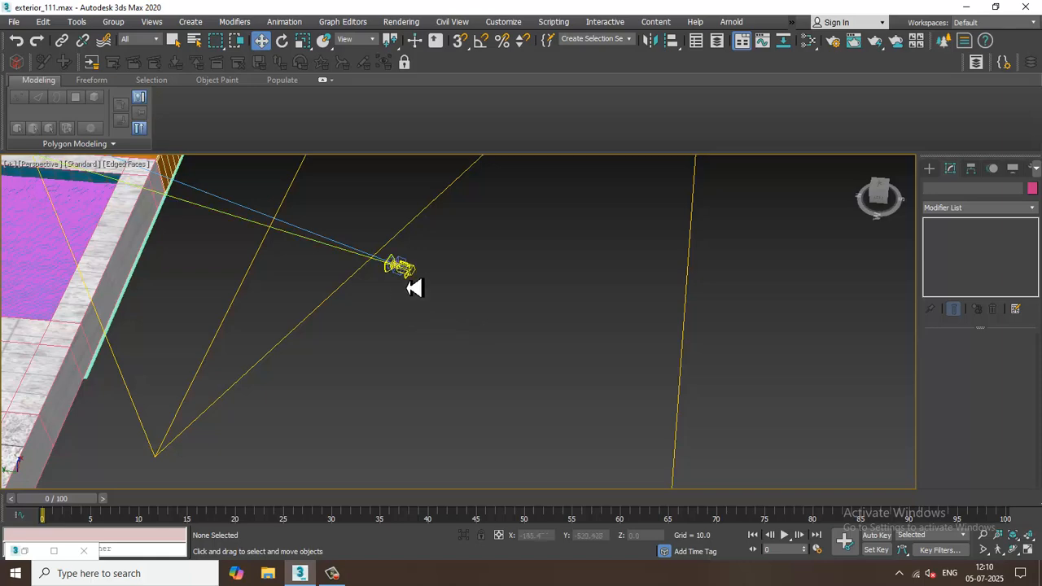
pyautogui.click(411, 287)
pyautogui.click(418, 288)
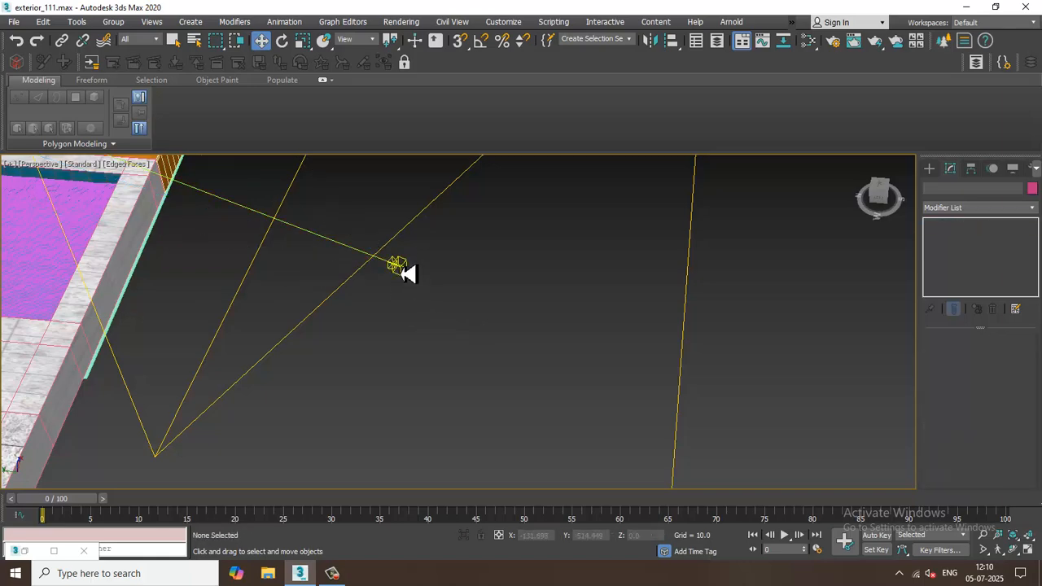
pyautogui.click(407, 274)
pyautogui.press('c')
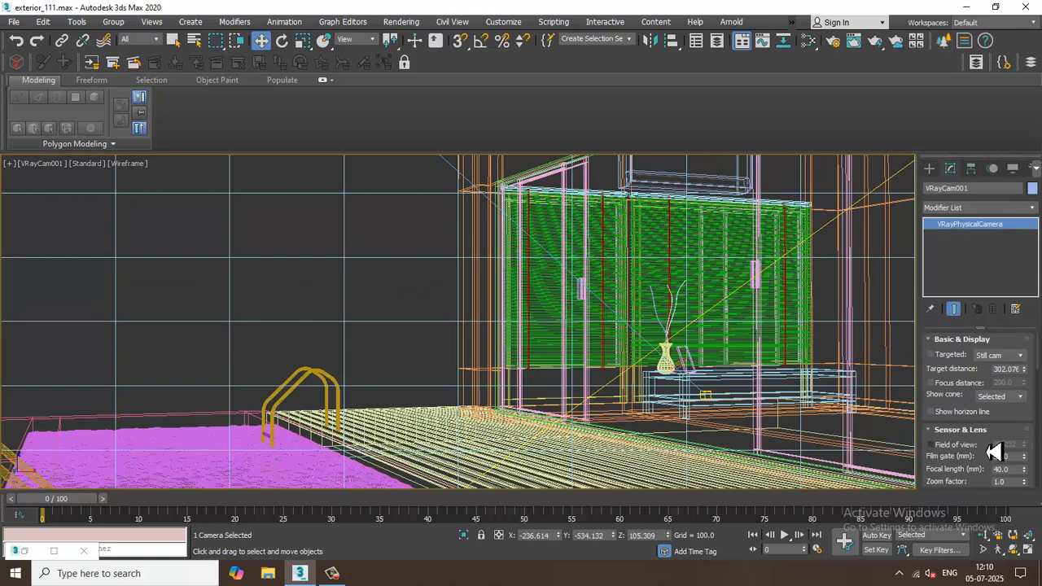
pyautogui.press('F3')
# Run a test render of the V-Ray camera view and close the frame buffer
pyautogui.moveTo(1018, 439)
pyautogui.mouseDown()
pyautogui.moveTo(1024, 301)
pyautogui.moveTo(1013, 208)
pyautogui.mouseUp()
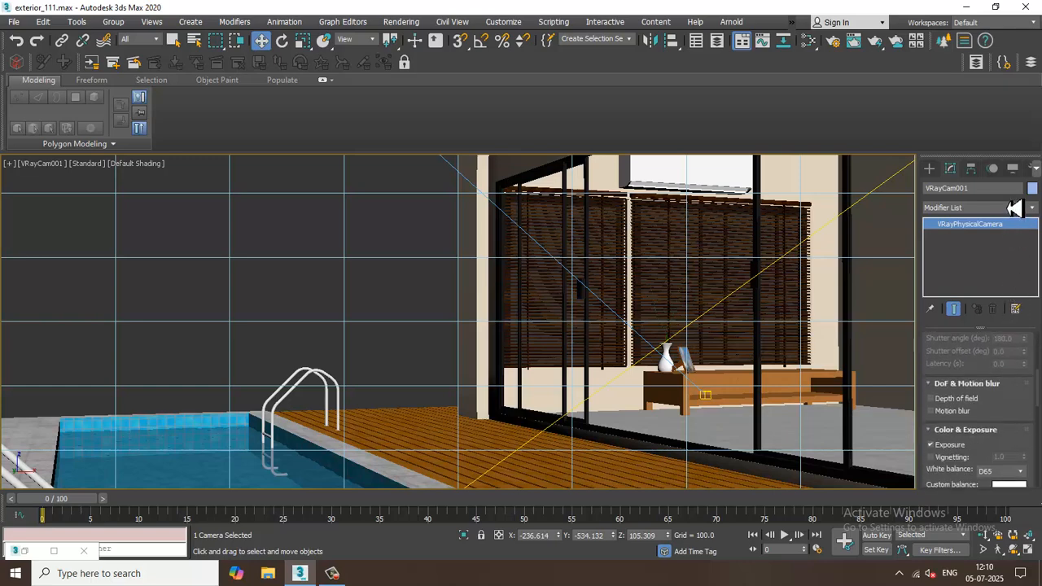
pyautogui.moveTo(1012, 411); pyautogui.dragTo(987, 486)
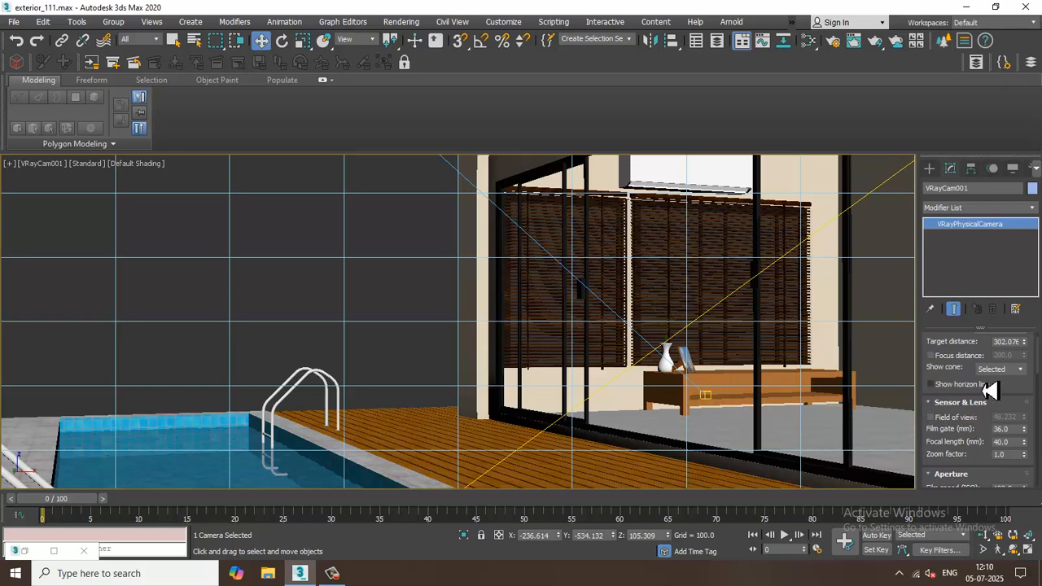
pyautogui.click(401, 24)
pyautogui.click(422, 51)
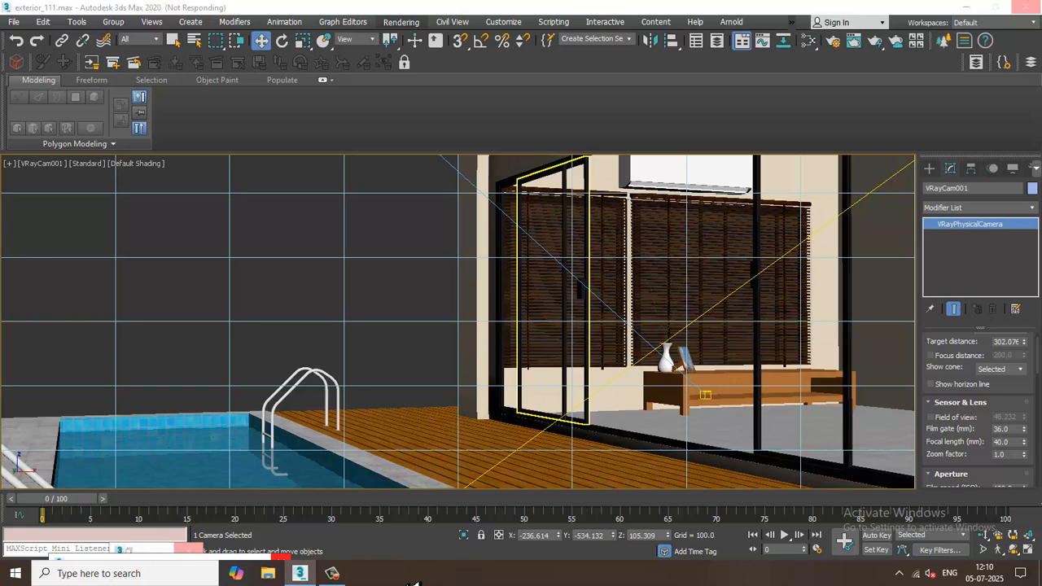
pyautogui.moveTo(341, 580)
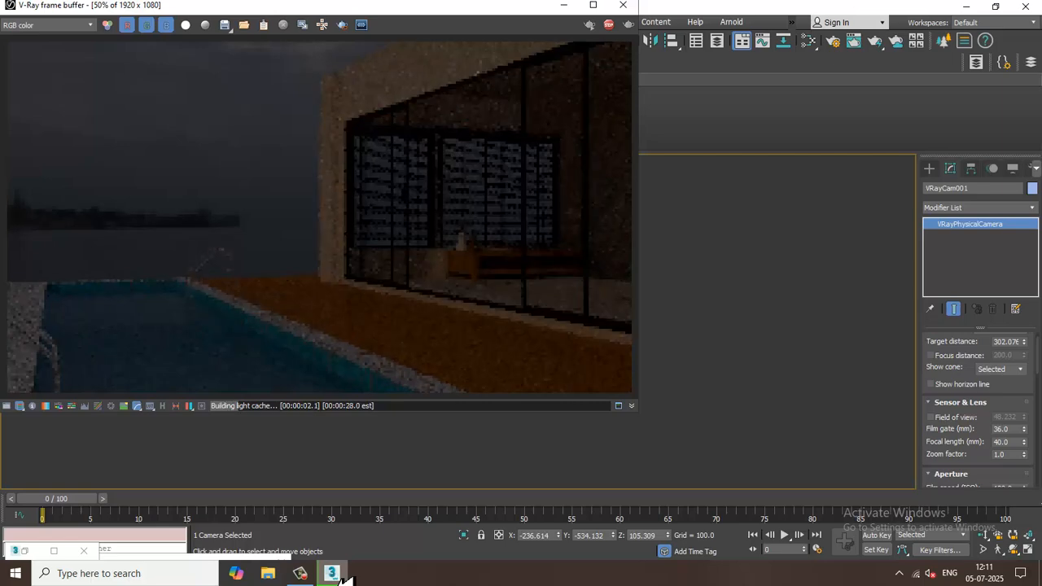
pyautogui.click(623, 4)
# Review the physical camera's settings down to Clipping & Environment, and reselect the camera in the Perspective view
pyautogui.scroll(1, 988, 458)
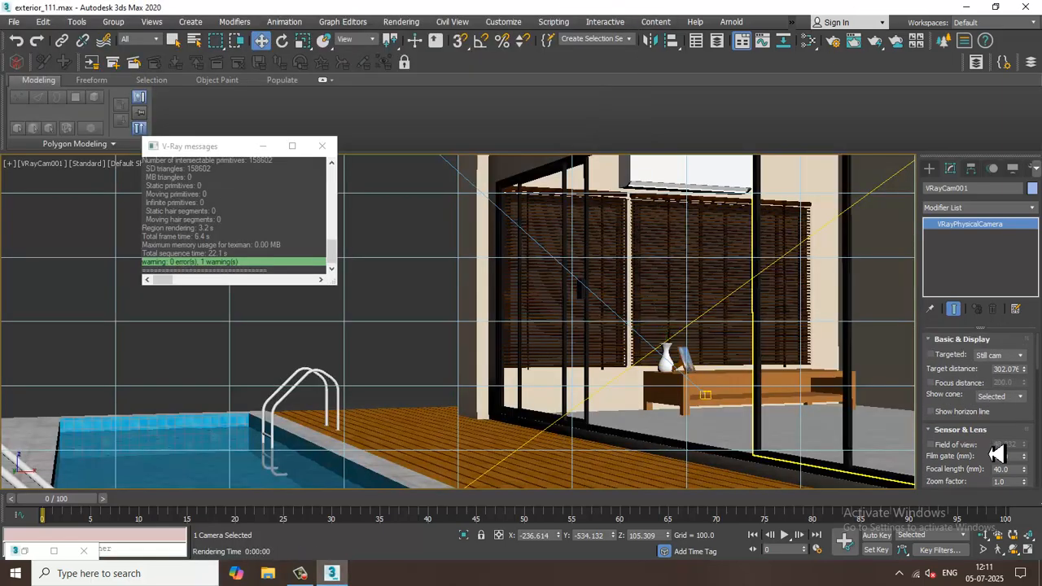
pyautogui.scroll(-4, 1009, 383)
pyautogui.scroll(-5, 1009, 382)
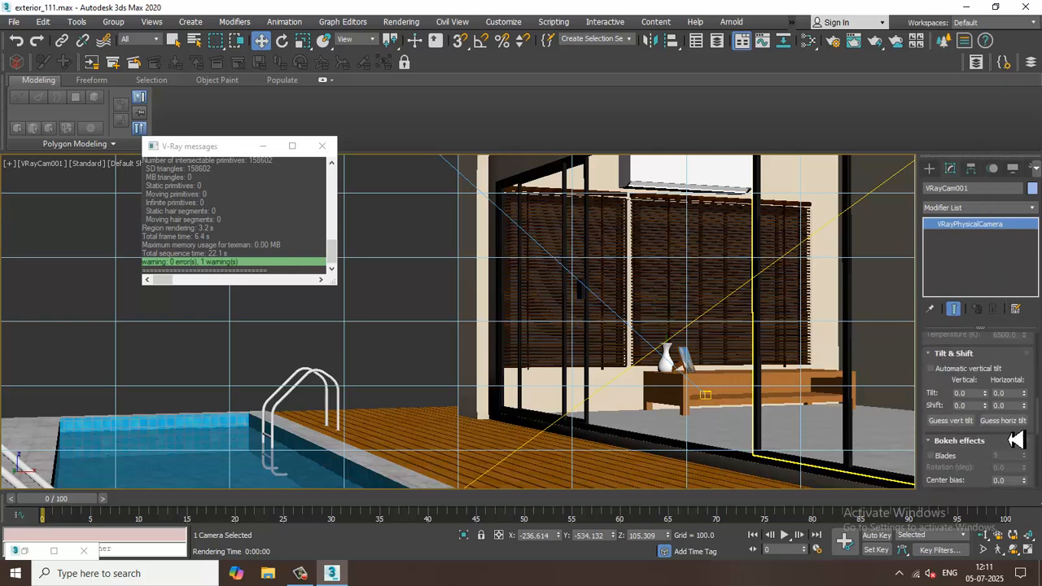
pyautogui.scroll(-5, 998, 464)
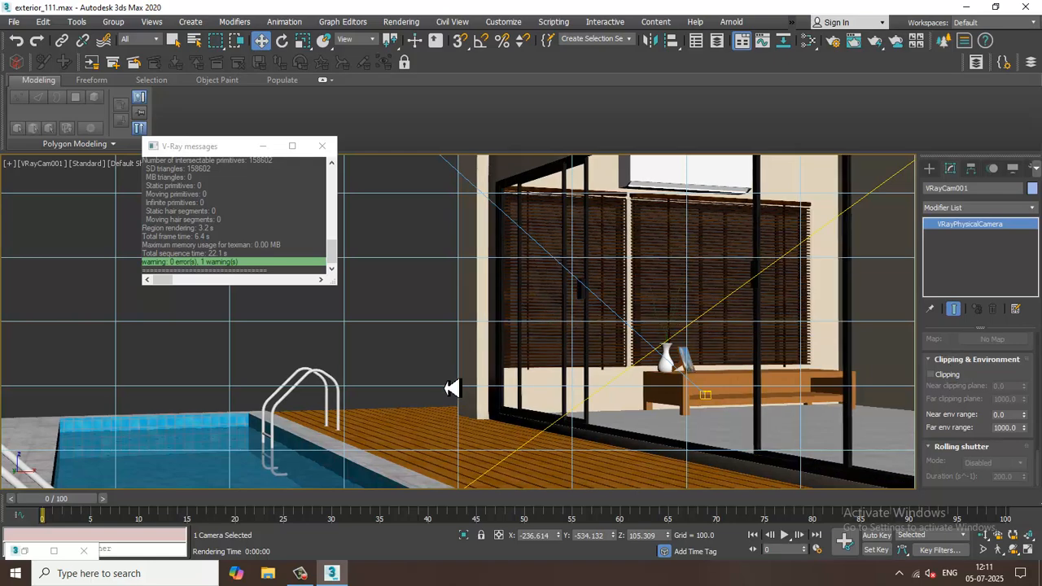
pyautogui.press('p')
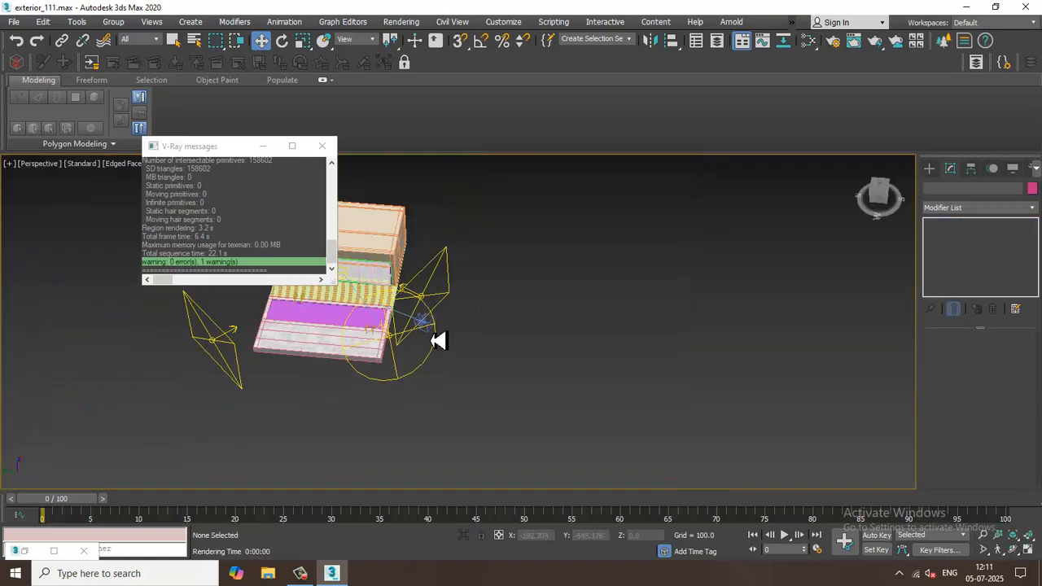
pyautogui.click(432, 332)
pyautogui.click(434, 332)
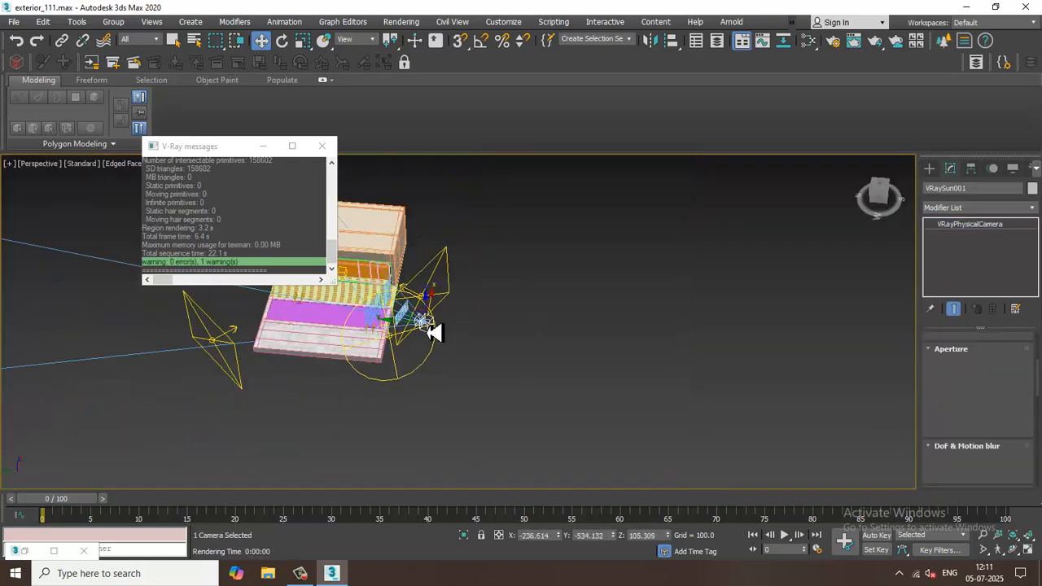
pyautogui.click(434, 333)
pyautogui.click(434, 333)
pyautogui.click(434, 333)
pyautogui.click(434, 333)
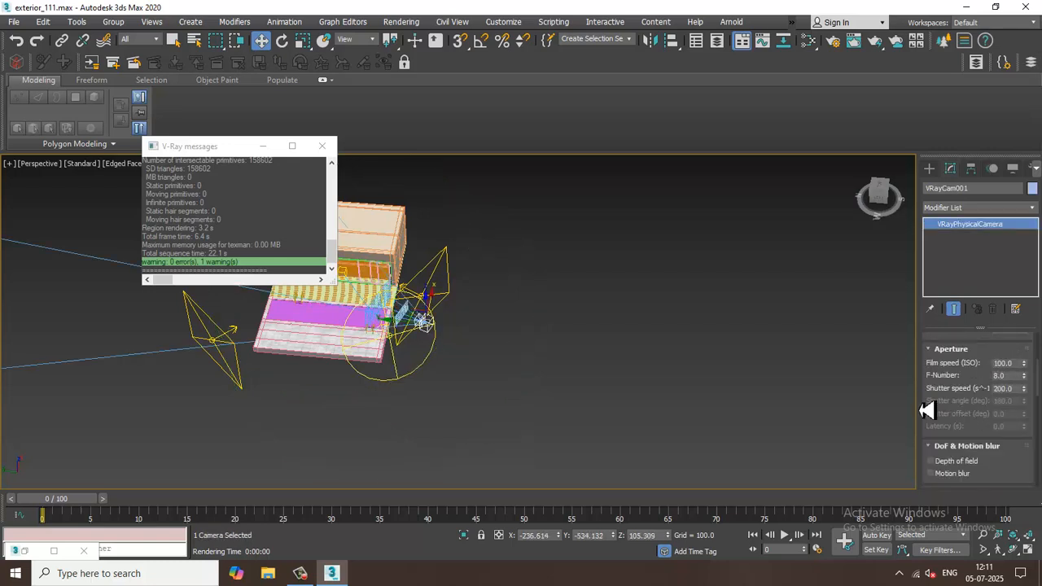
# Lay out all the physical camera's parameters side by side and change its film speed (ISO)
pyautogui.moveTo(926, 410); pyautogui.dragTo(670, 417)
pyautogui.scroll(-1, 873, 443)
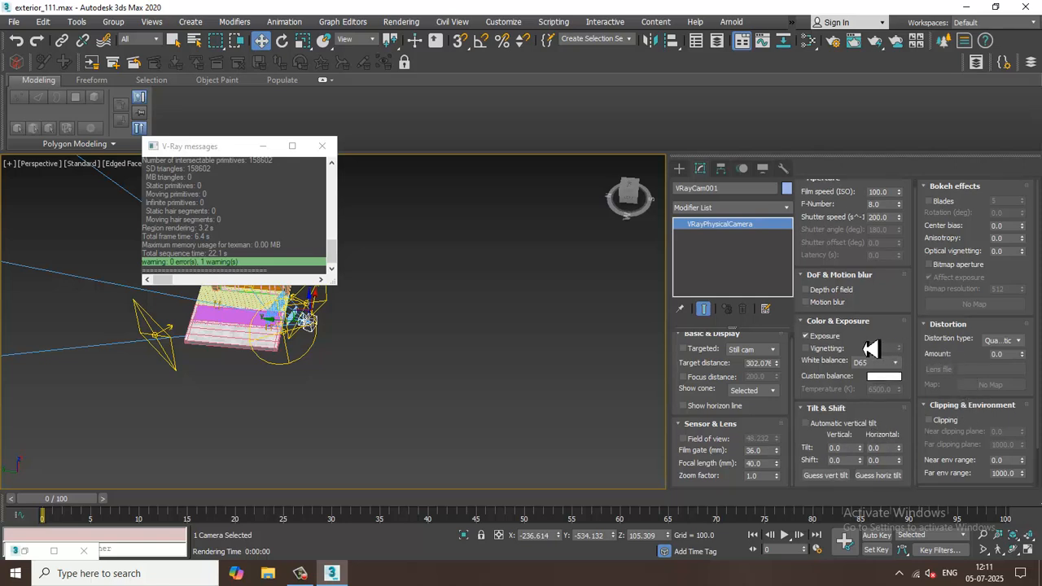
pyautogui.scroll(1, 865, 349)
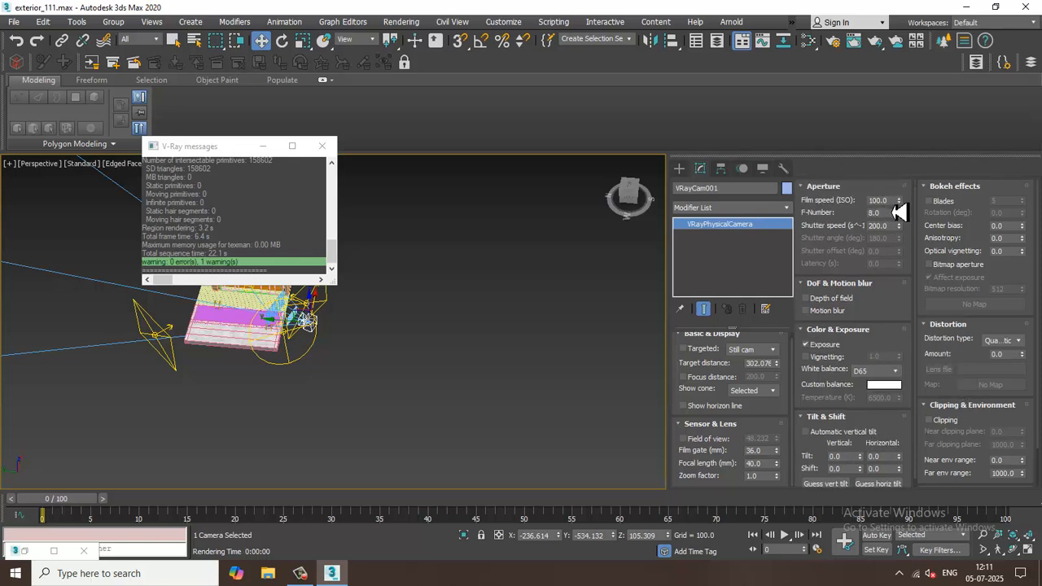
pyautogui.click(881, 200)
# Render the V-Ray camera view again, close the frame buffer and return to the Perspective view
pyautogui.click(424, 293)
pyautogui.press('c')
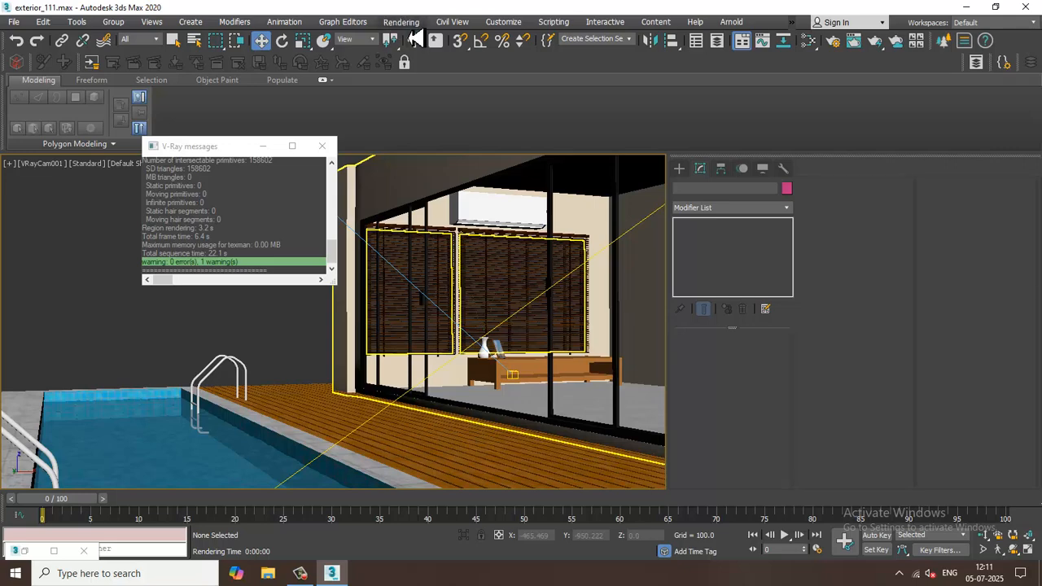
pyautogui.click(401, 22)
pyautogui.click(418, 41)
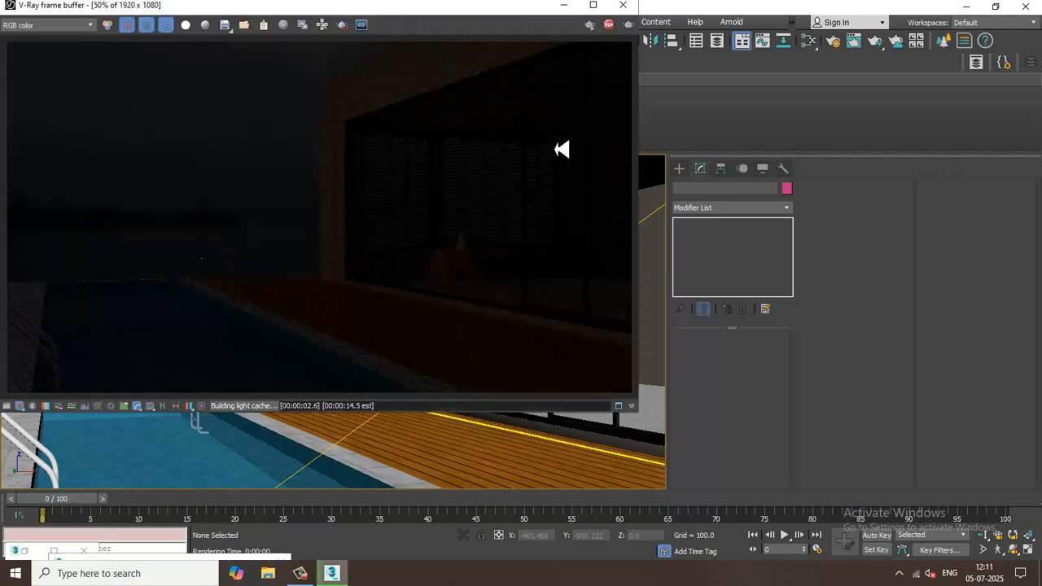
pyautogui.click(623, 4)
pyautogui.press('p')
pyautogui.scroll(-2, 387, 364)
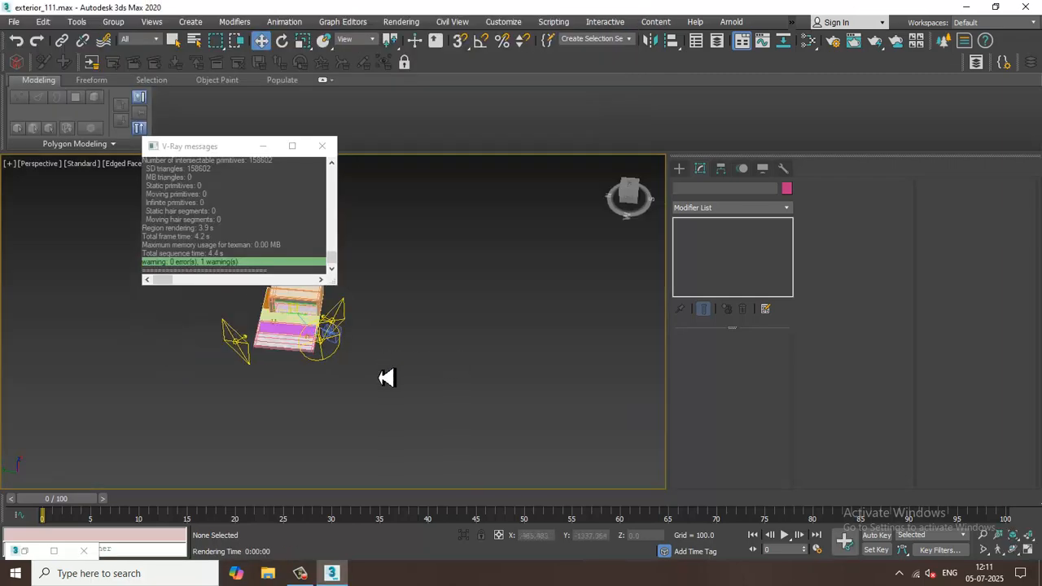
# Reselect the physical camera in the Perspective view, set its film speed (ISO) to 100 and change its shutter speed
pyautogui.scroll(5, 392, 387)
pyautogui.click(359, 321)
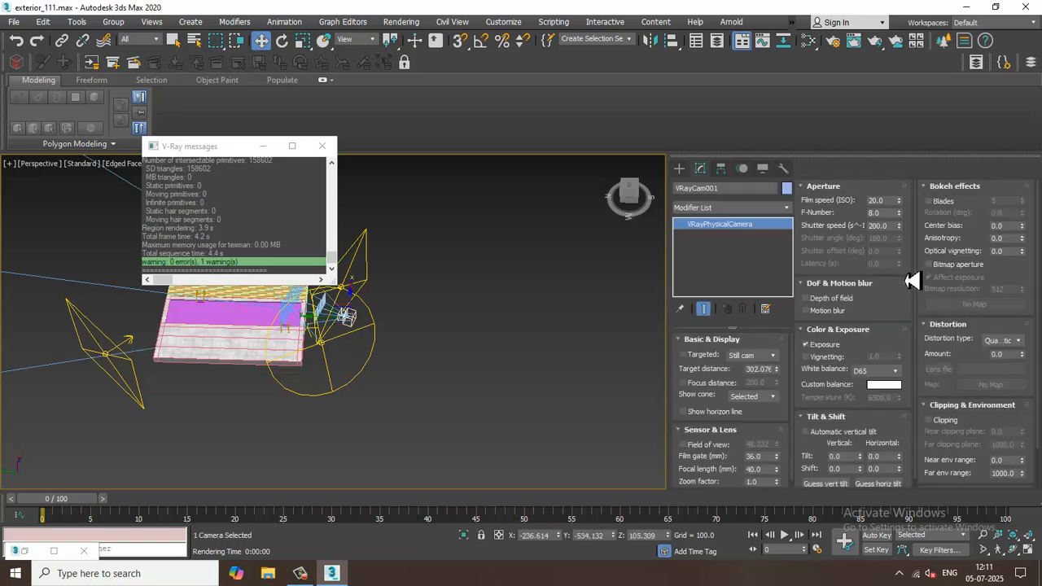
pyautogui.moveTo(885, 200); pyautogui.dragTo(846, 199)
pyautogui.moveTo(894, 227); pyautogui.dragTo(850, 228)
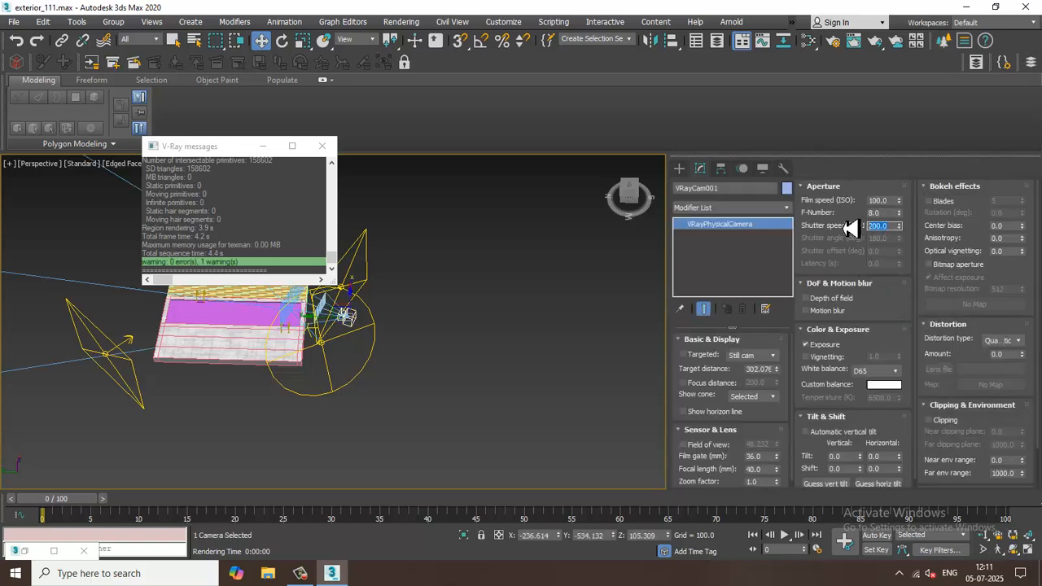
pyautogui.click(530, 321)
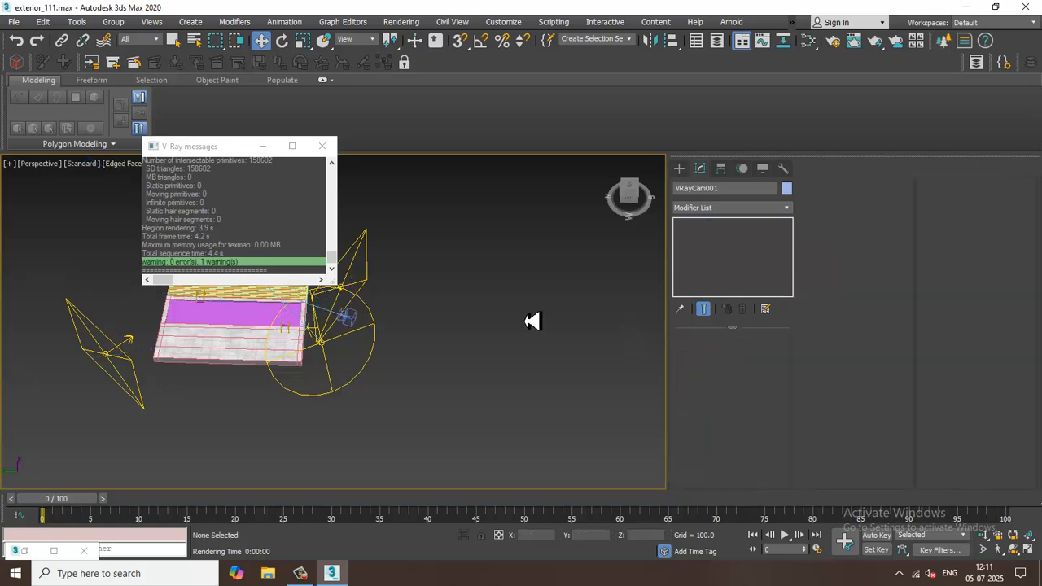
# Test-render the camera view with the changed film speed and shutter speed, close the frame buffer and return to the Perspective view
pyautogui.press('c')
pyautogui.click(396, 22)
pyautogui.click(405, 44)
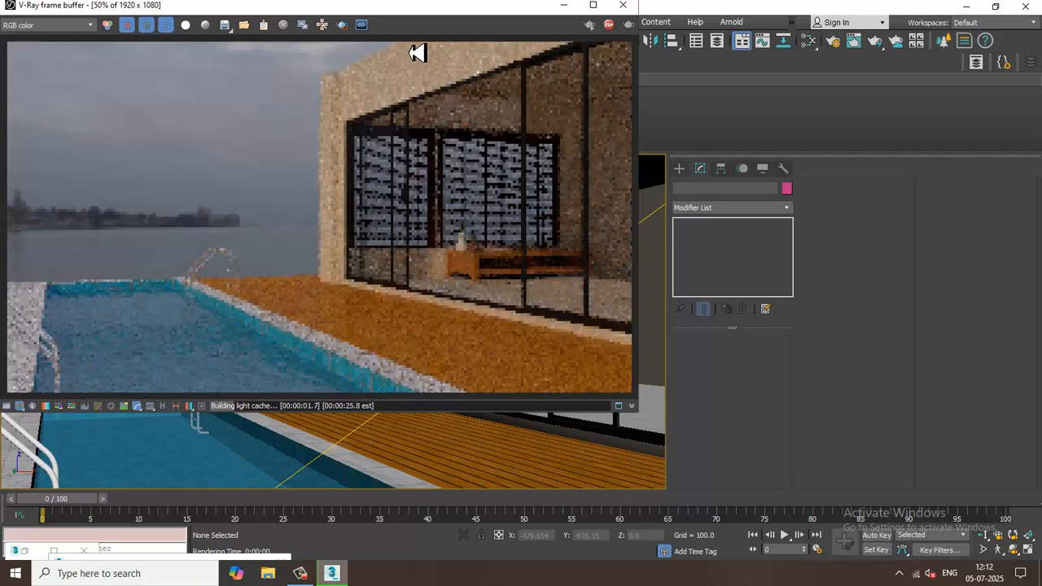
pyautogui.click(623, 5)
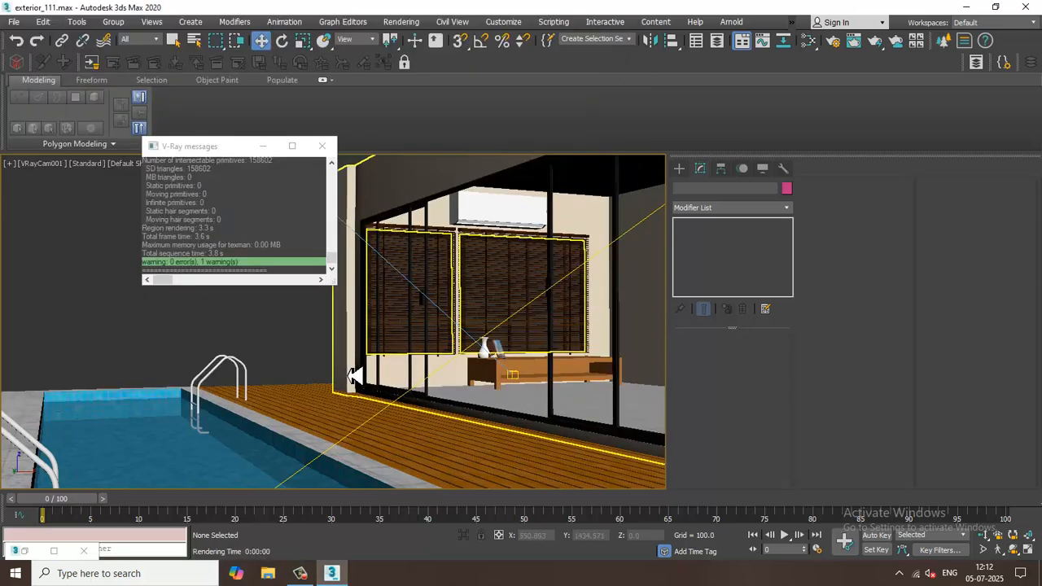
pyautogui.press('p')
# Select the physical camera again, set its shutter speed to 10 and switch to the camera view
pyautogui.scroll(8, 465, 330)
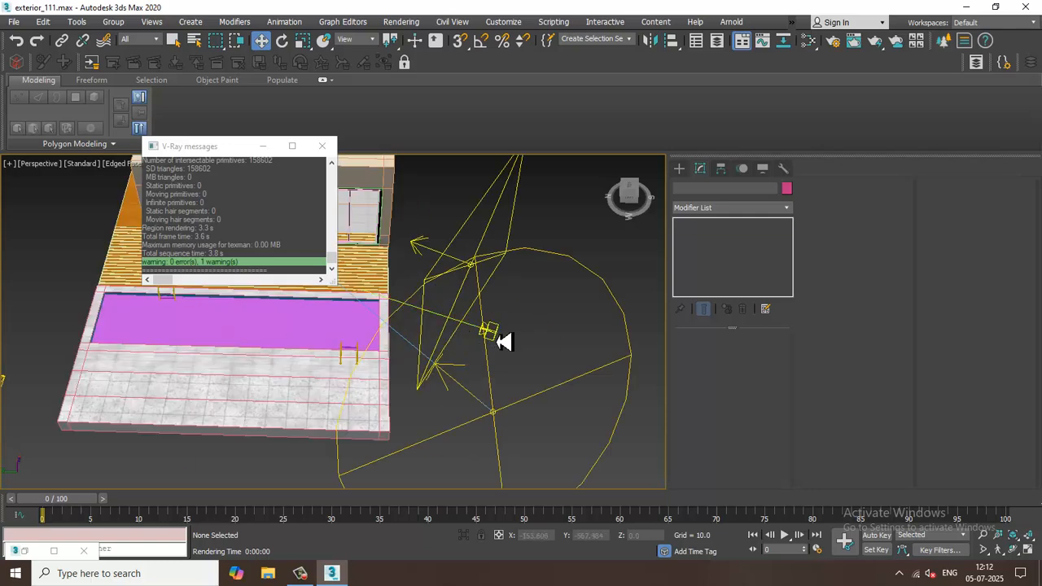
pyautogui.click(498, 340)
pyautogui.moveTo(887, 227); pyautogui.dragTo(817, 227)
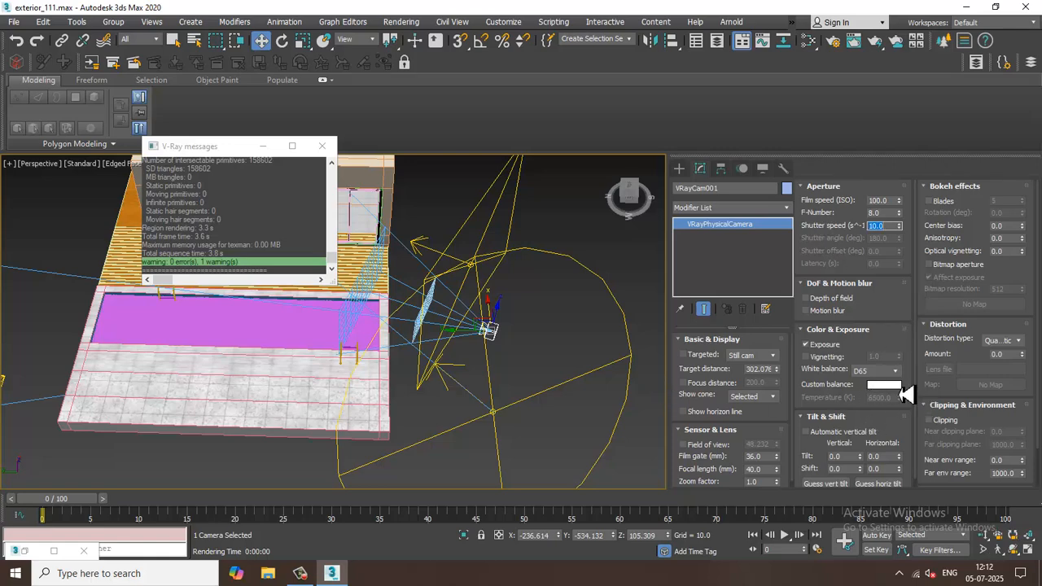
pyautogui.press('c')
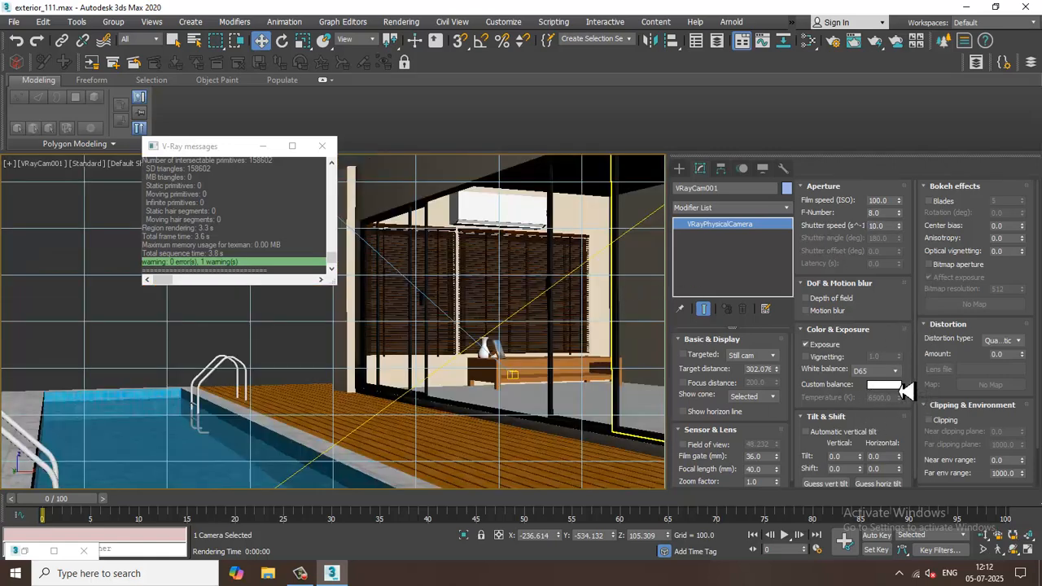
# Set the camera's white balance to Neutral and render the camera view to the finished image
pyautogui.scroll(-1, 895, 291)
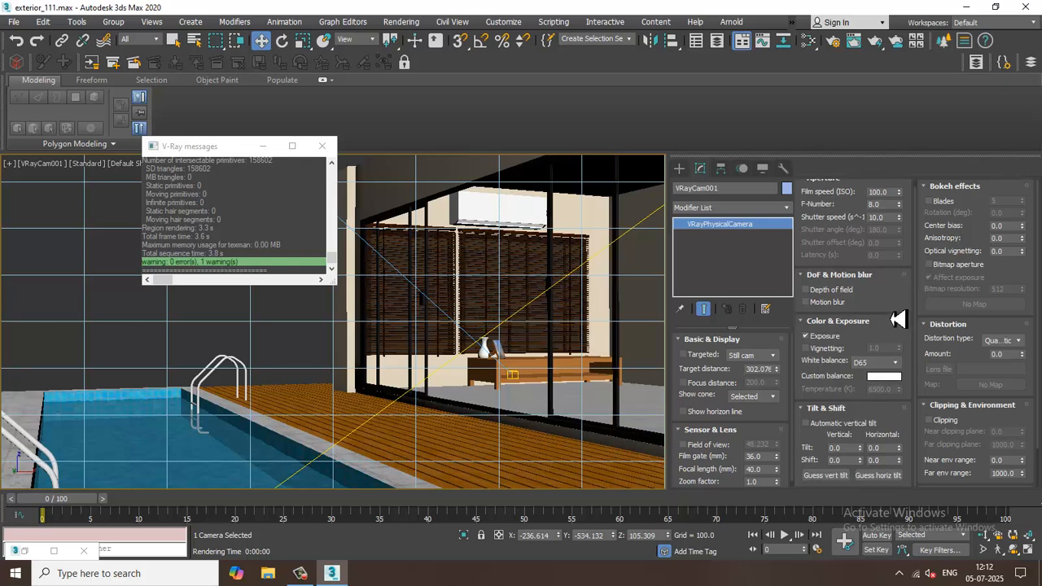
pyautogui.click(876, 362)
pyautogui.click(864, 382)
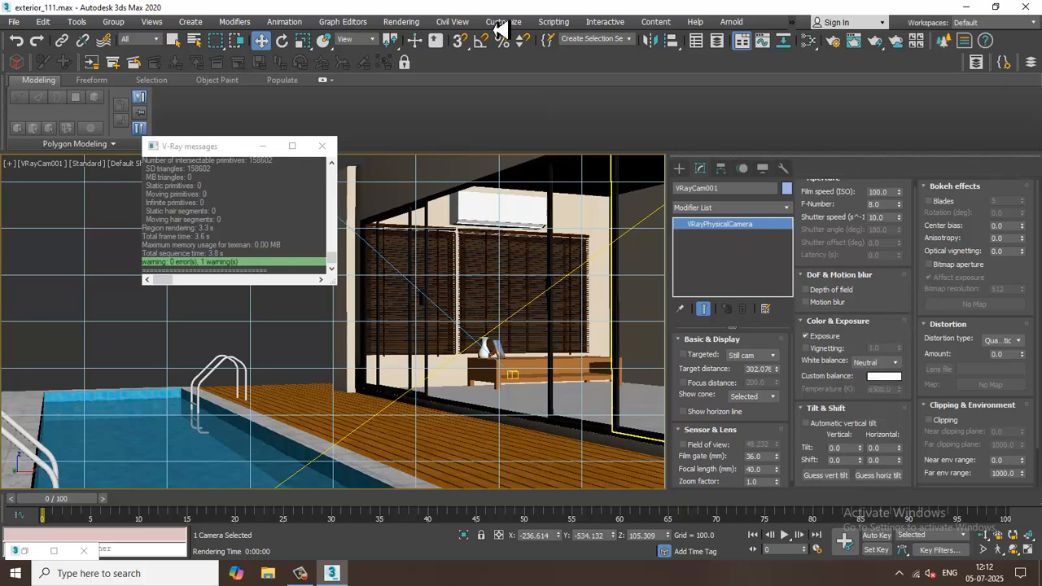
pyautogui.click(402, 22)
pyautogui.click(397, 41)
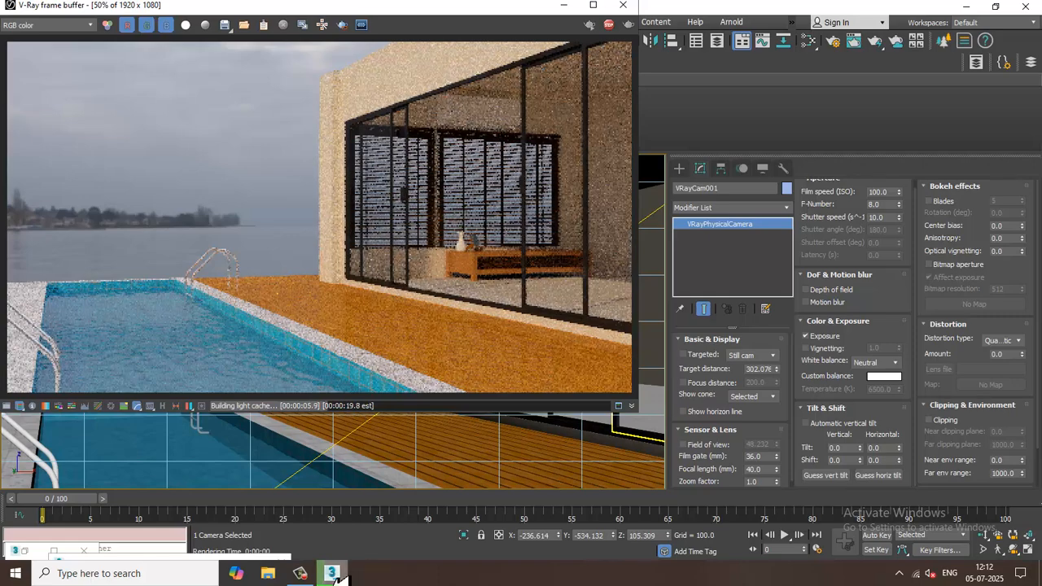
pyautogui.click(301, 573)
pyautogui.click(301, 573)
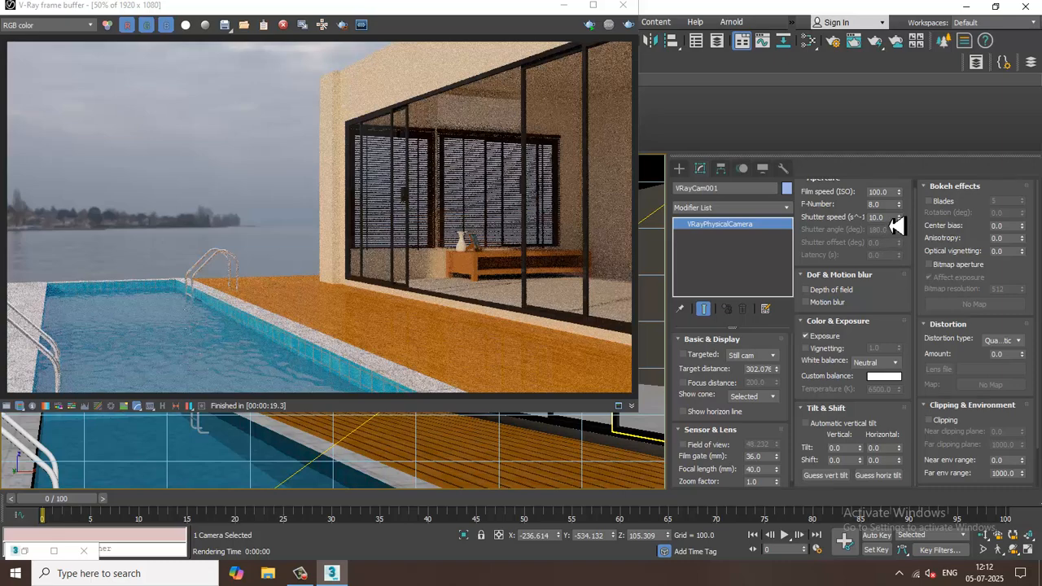
# Set the camera's shutter speed to 5, render again and close the frame buffer
pyautogui.moveTo(893, 218); pyautogui.dragTo(853, 225)
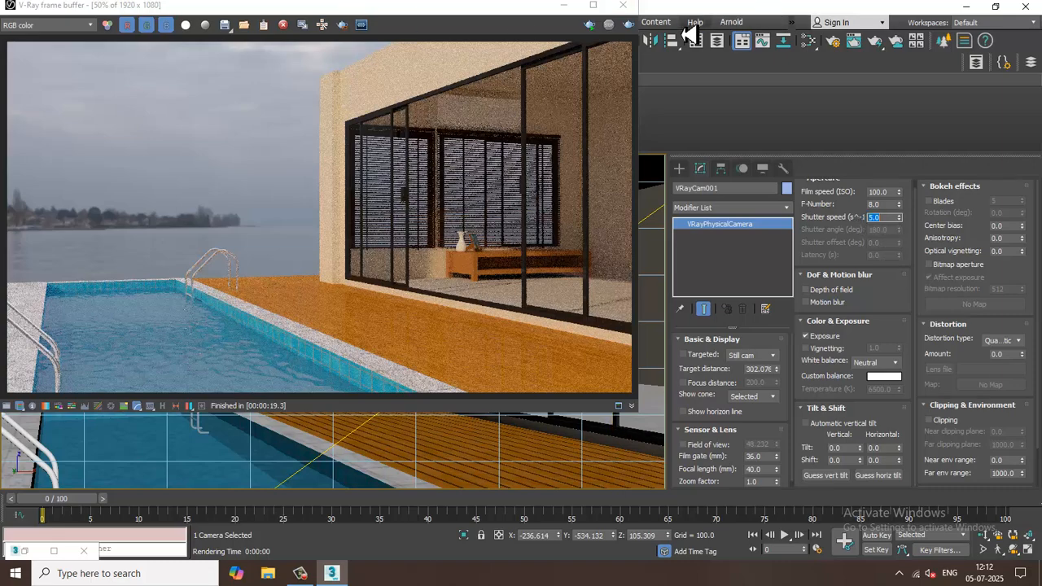
pyautogui.click(627, 25)
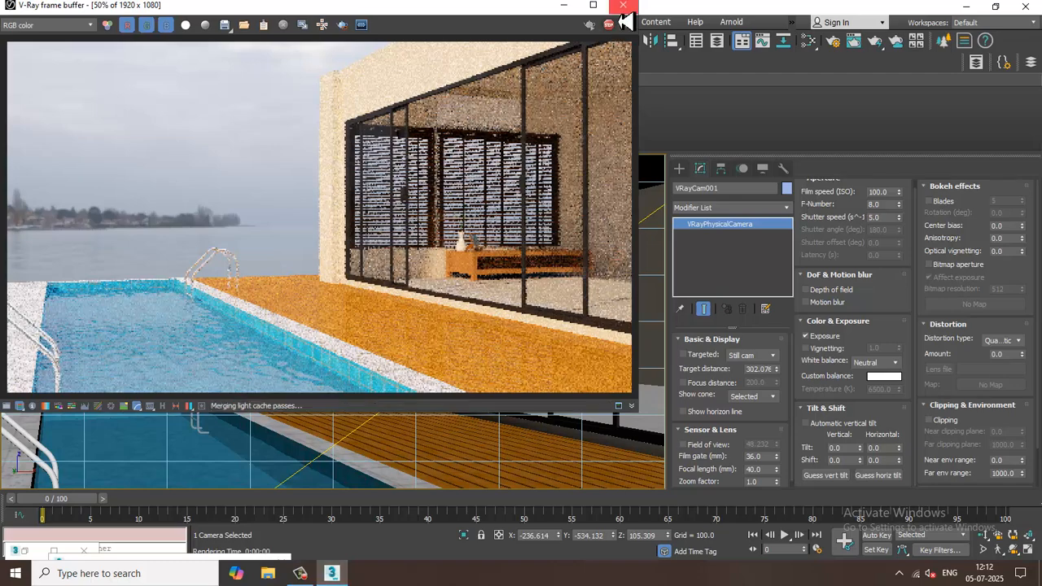
pyautogui.click(622, 6)
# Set the camera's shutter speed to 8 and white balance to D55, and check them with a test render
pyautogui.moveTo(889, 217); pyautogui.dragTo(824, 221)
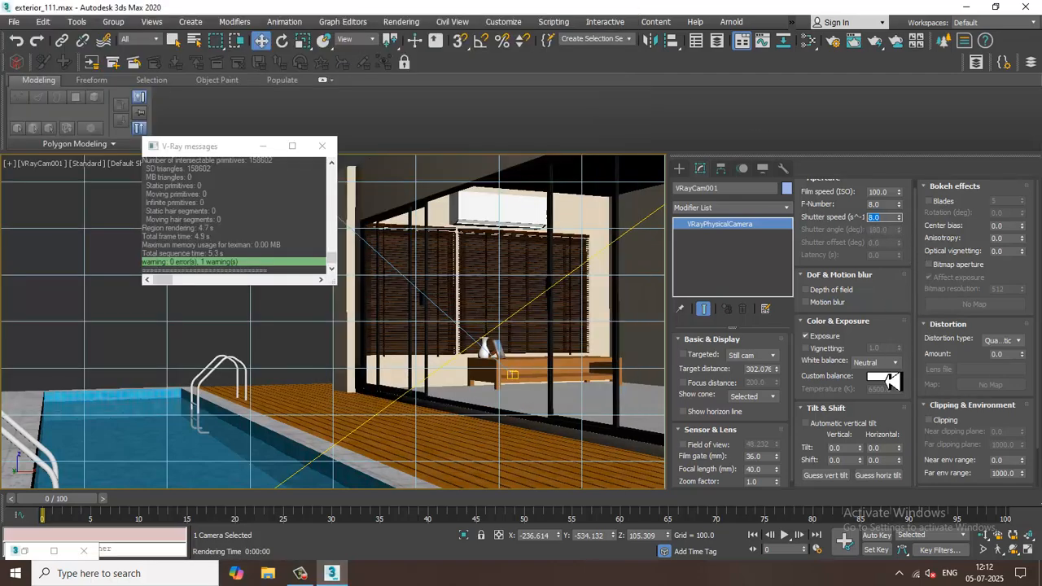
pyautogui.click(887, 363)
pyautogui.click(886, 417)
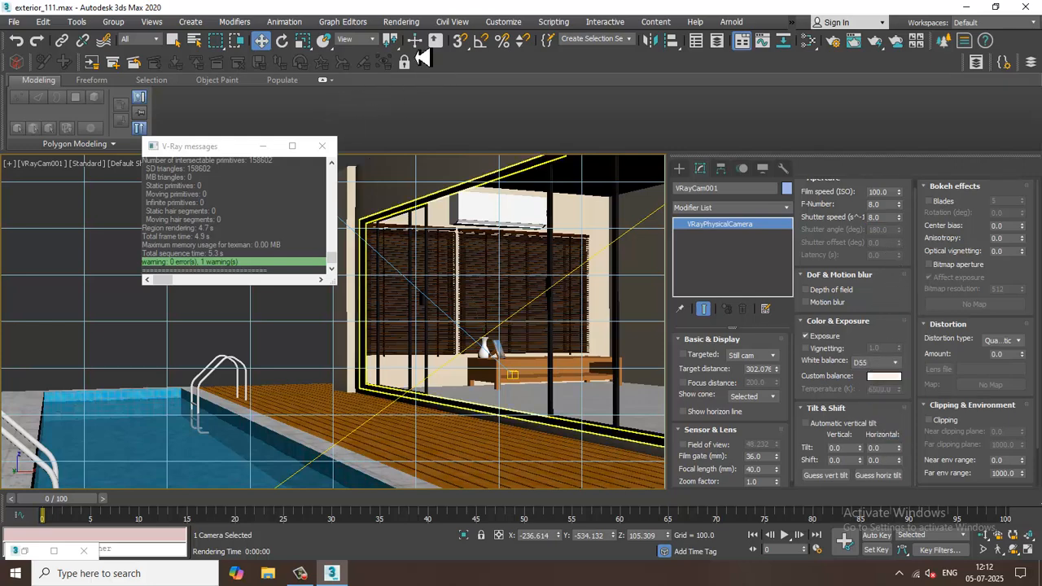
pyautogui.click(405, 23)
pyautogui.click(411, 45)
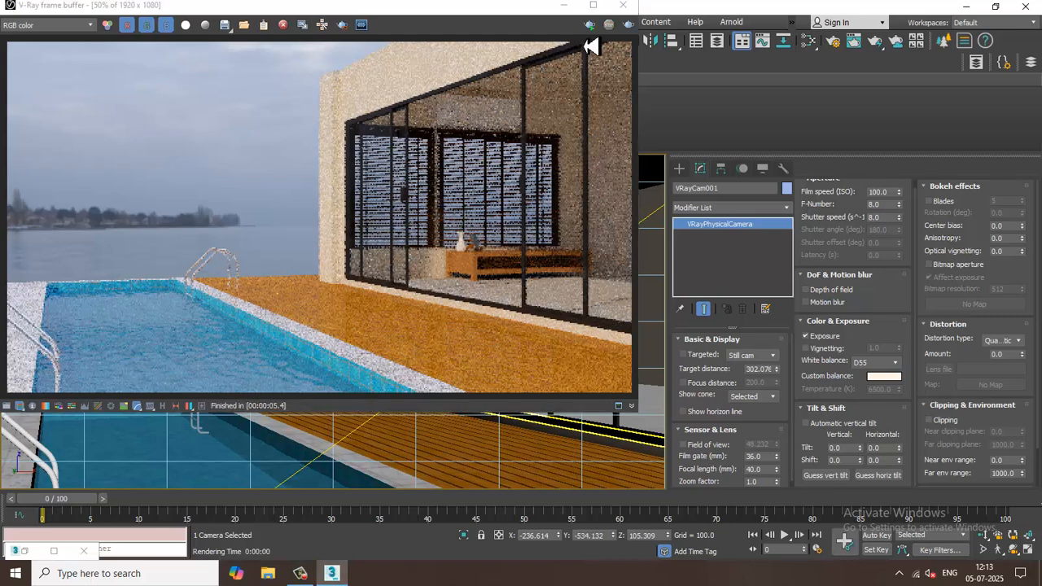
pyautogui.click(623, 5)
# Set the camera's white balance to D65, render the camera view and close the frame buffer
pyautogui.click(878, 362)
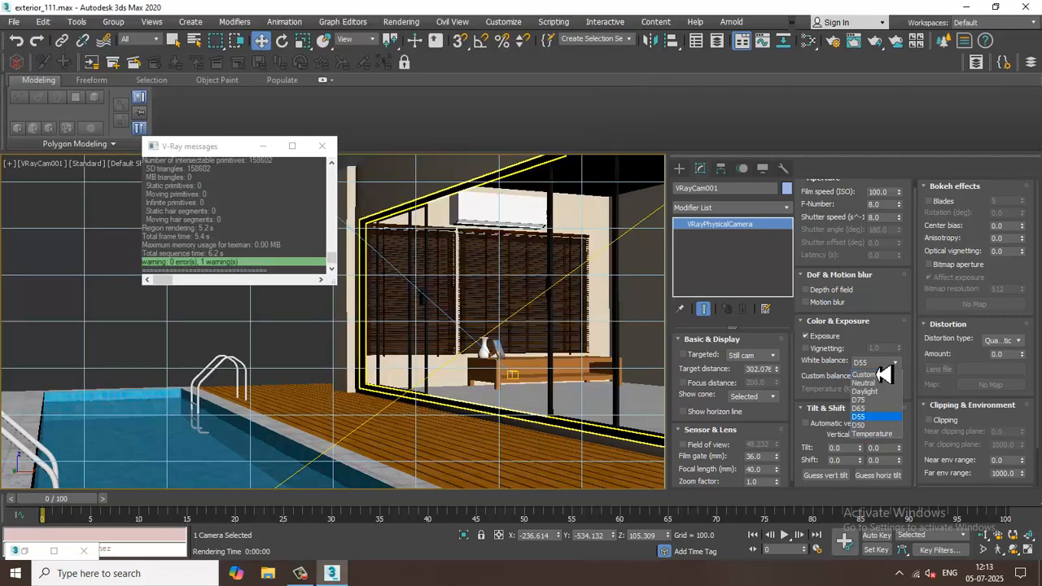
pyautogui.click(884, 415)
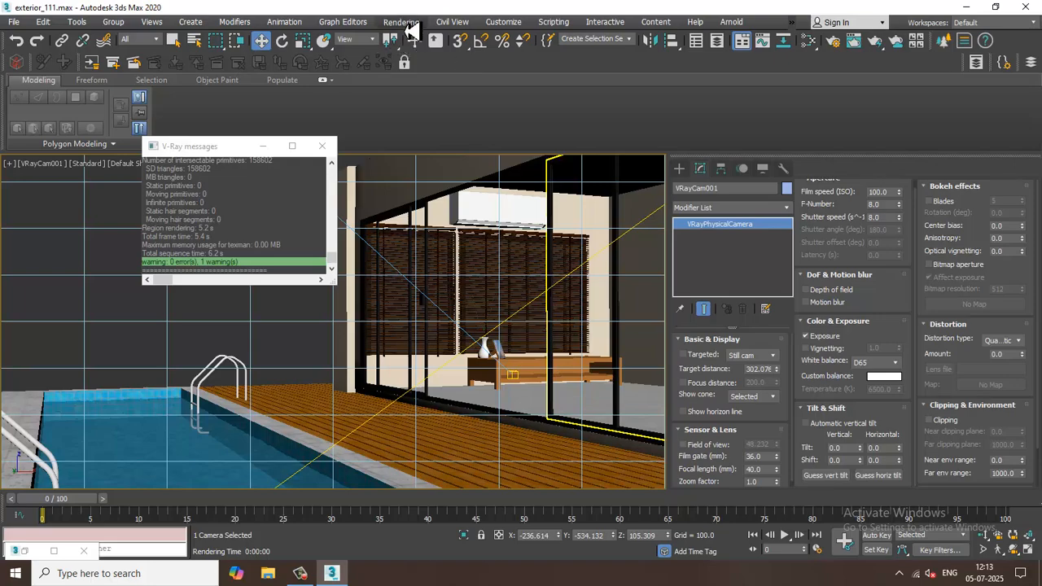
pyautogui.click(401, 22)
pyautogui.click(427, 55)
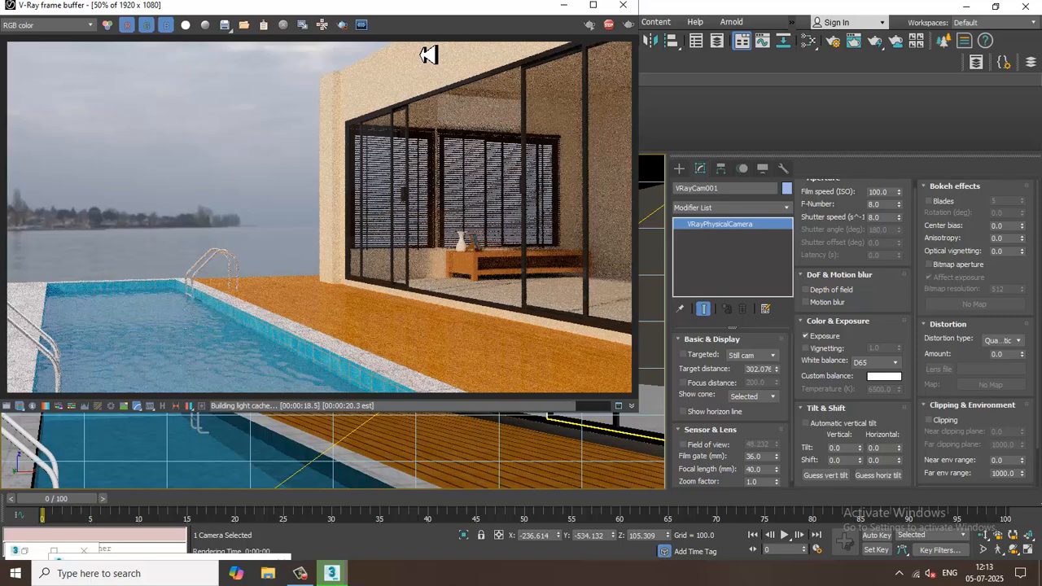
pyautogui.click(623, 5)
# Assign VRay Exposure Control in the environment settings, display its parameters and check it with a test render
pyautogui.click(409, 25)
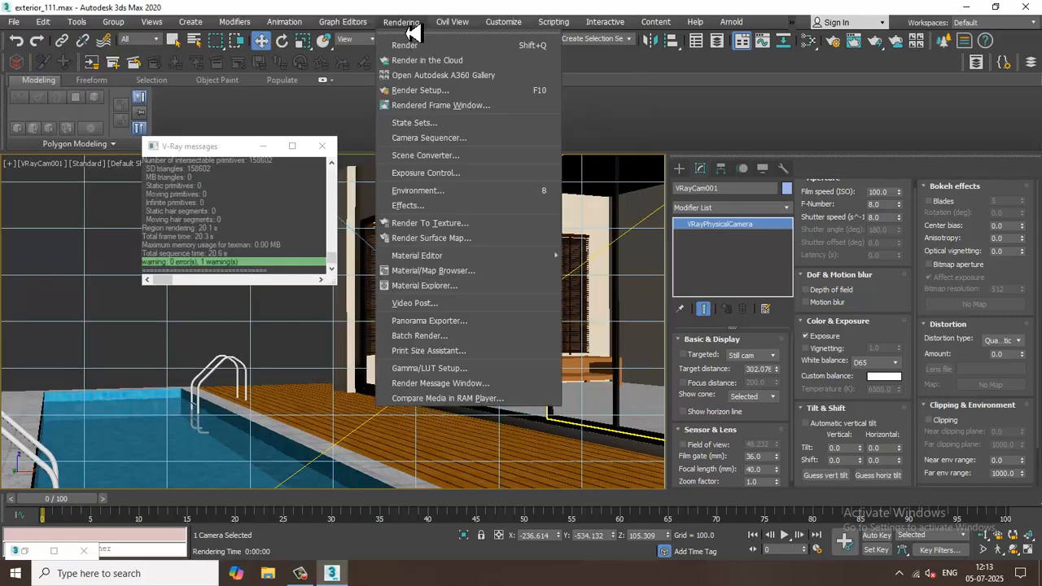
pyautogui.click(469, 191)
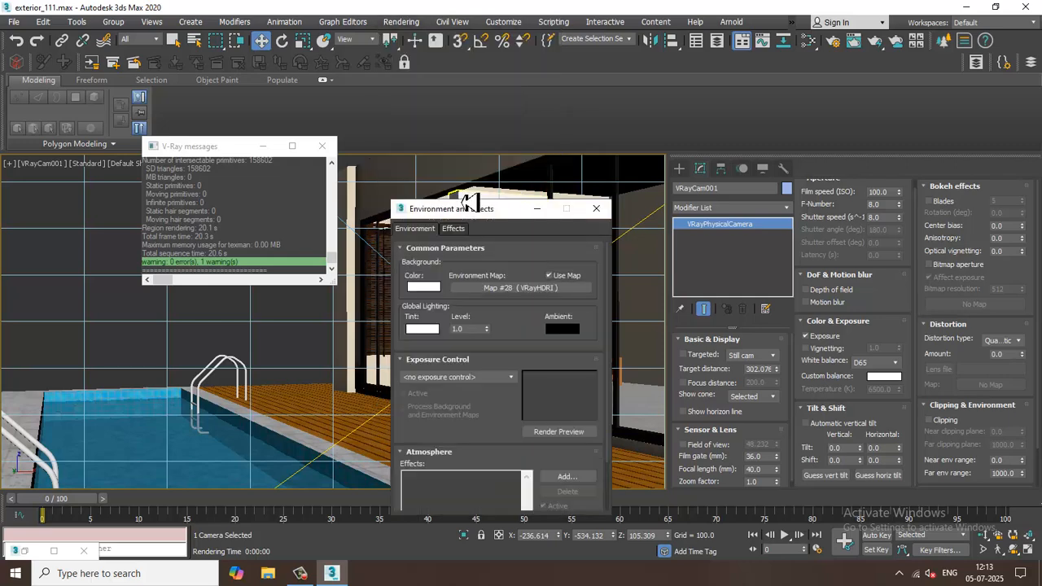
pyautogui.click(457, 379)
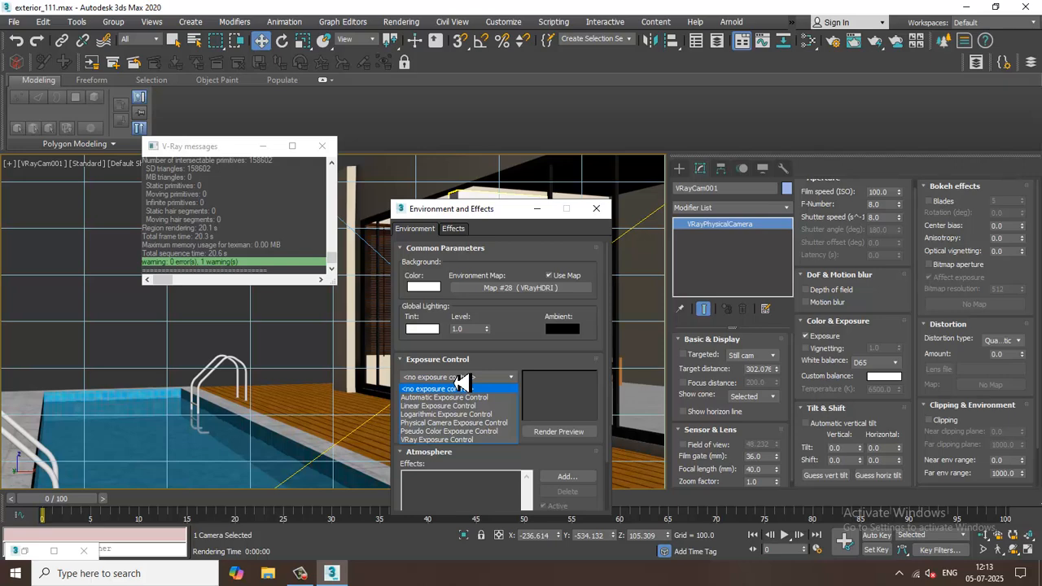
pyautogui.click(460, 440)
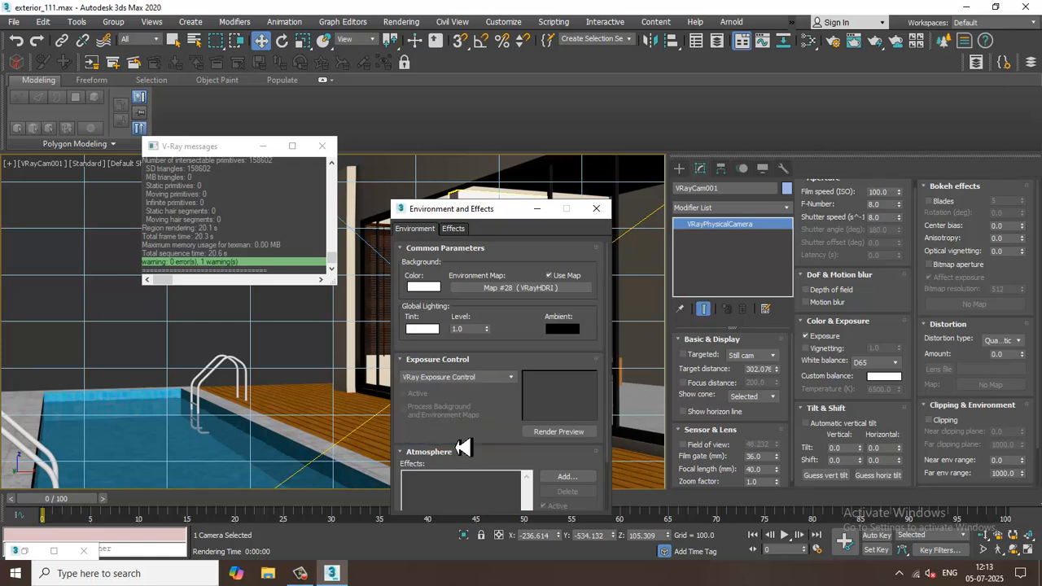
pyautogui.moveTo(516, 353); pyautogui.dragTo(506, 226)
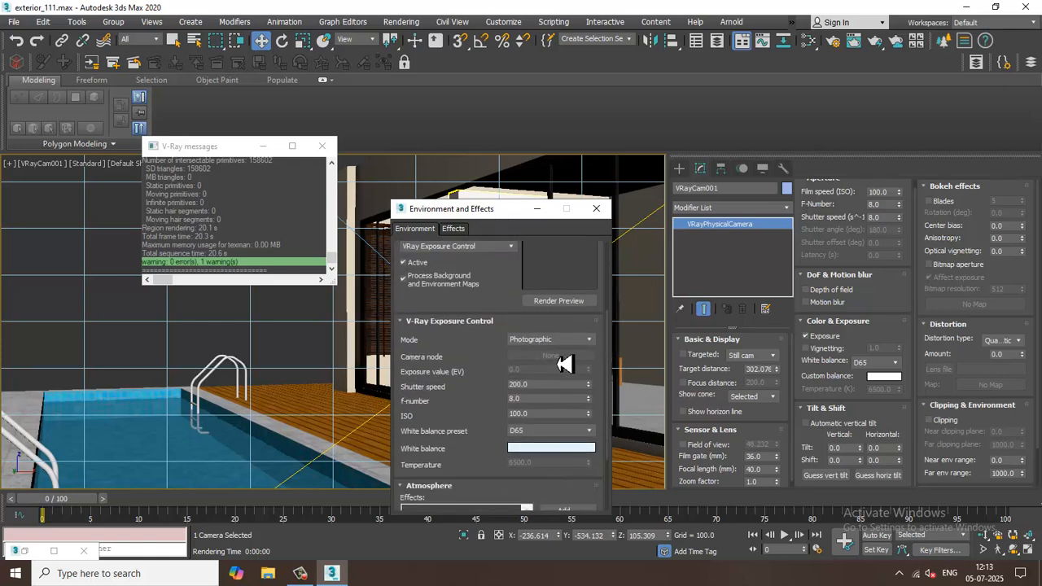
pyautogui.click(408, 26)
pyautogui.click(428, 48)
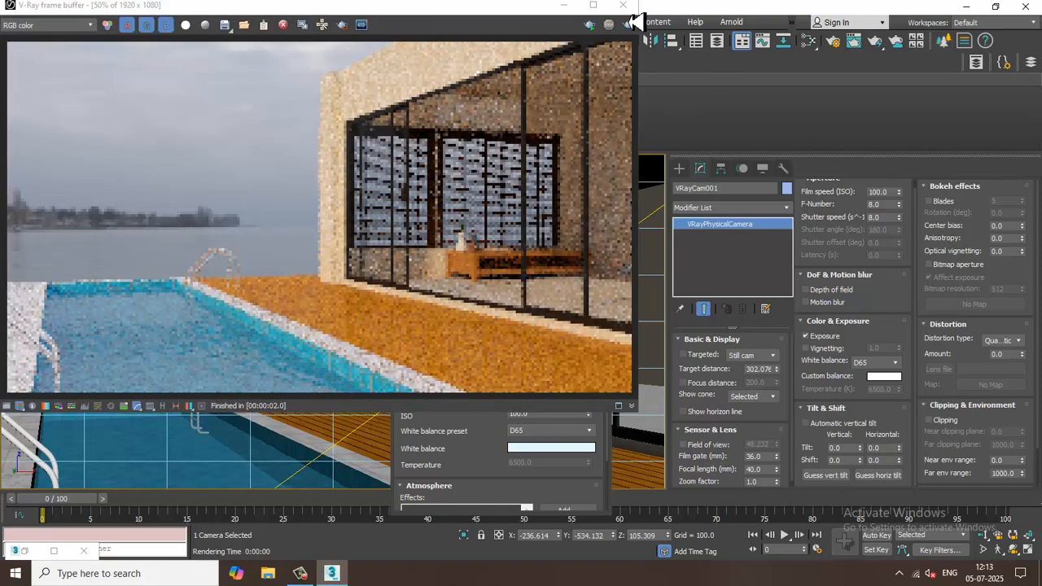
pyautogui.click(623, 5)
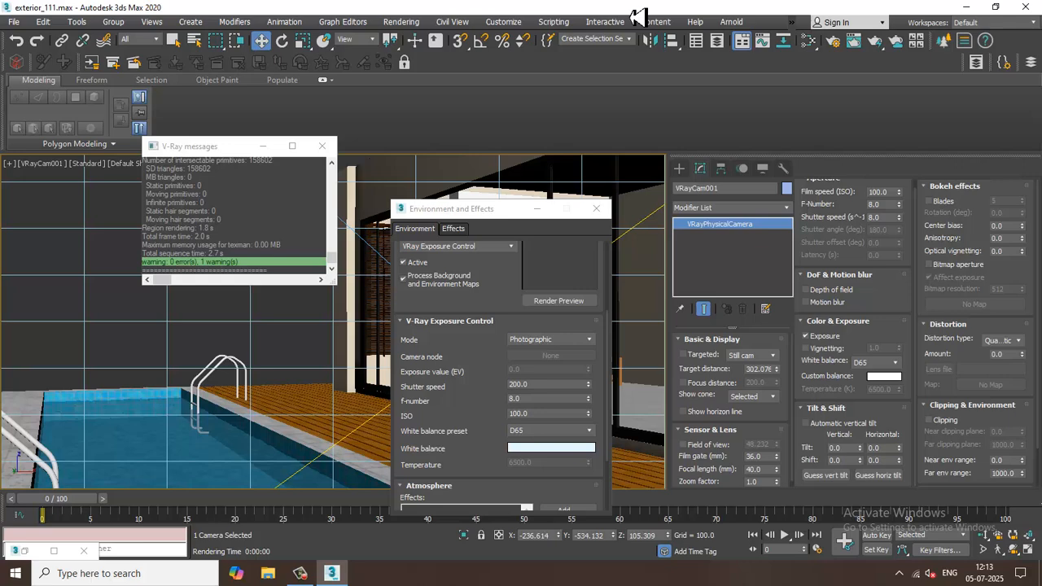
# Set the V-Ray exposure control's white balance preset to D55 and run a test render
pyautogui.click(536, 431)
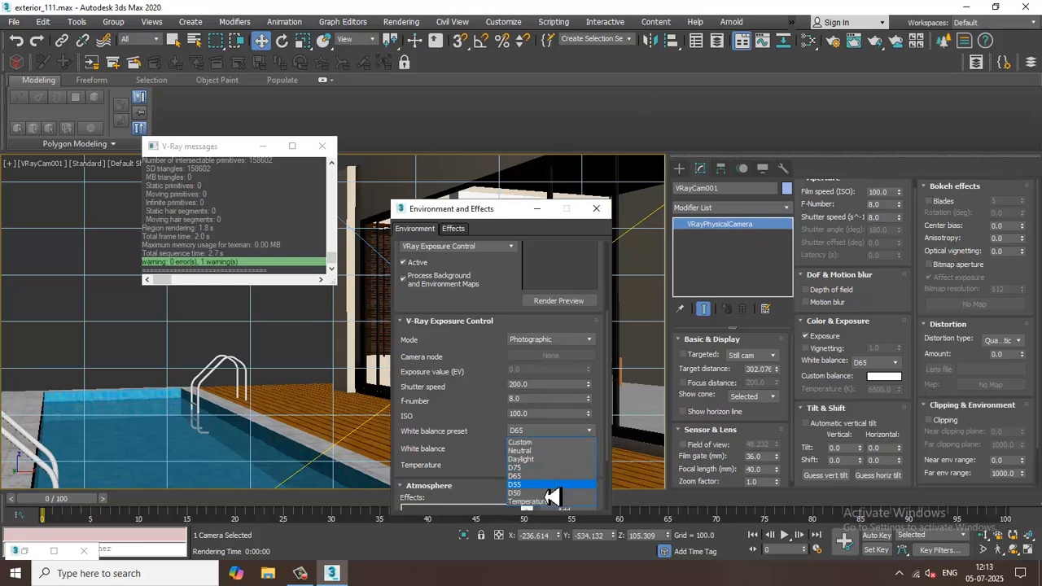
pyautogui.click(548, 485)
pyautogui.click(407, 21)
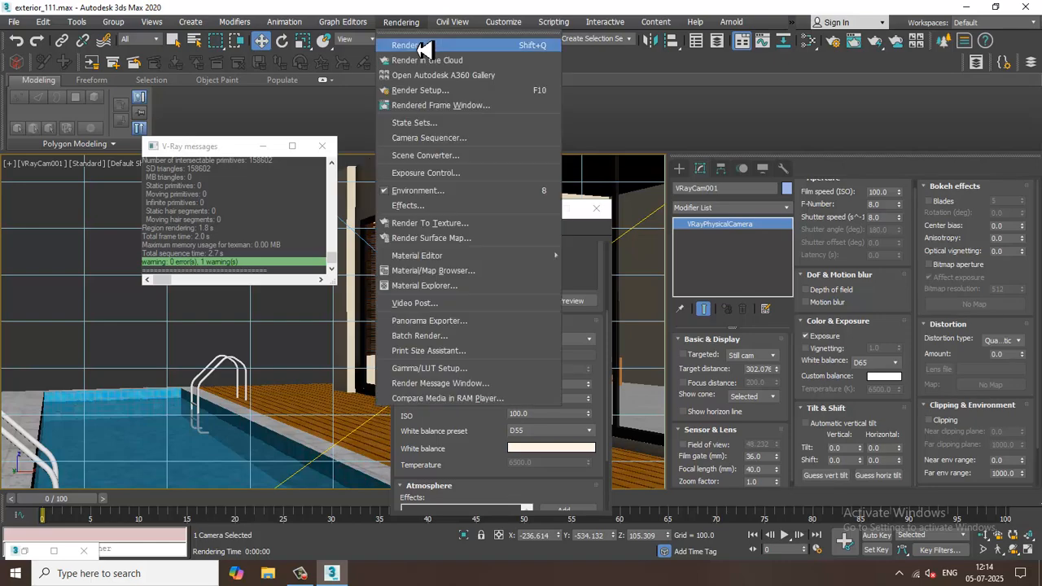
pyautogui.click(426, 38)
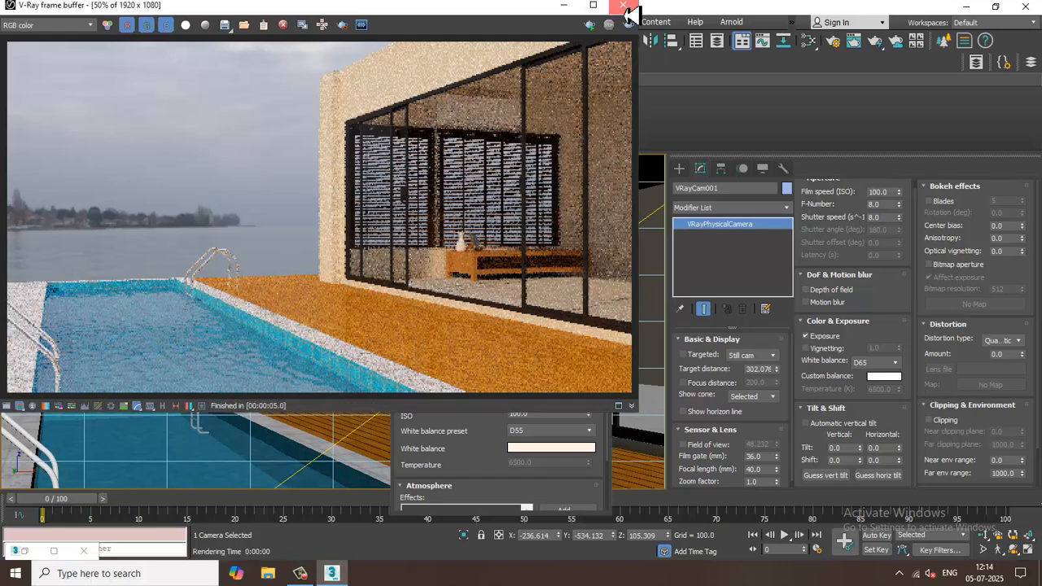
pyautogui.click(622, 4)
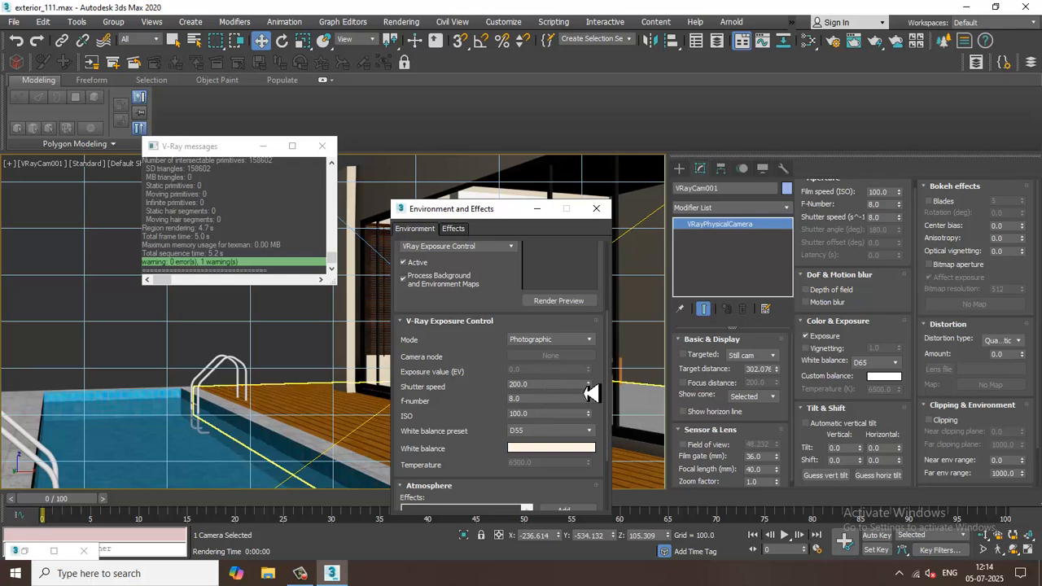
# Set the V-Ray exposure control's shutter speed to 88, render the camera view and close the frame buffer
pyautogui.moveTo(590, 386); pyautogui.dragTo(610, 428)
pyautogui.click(402, 22)
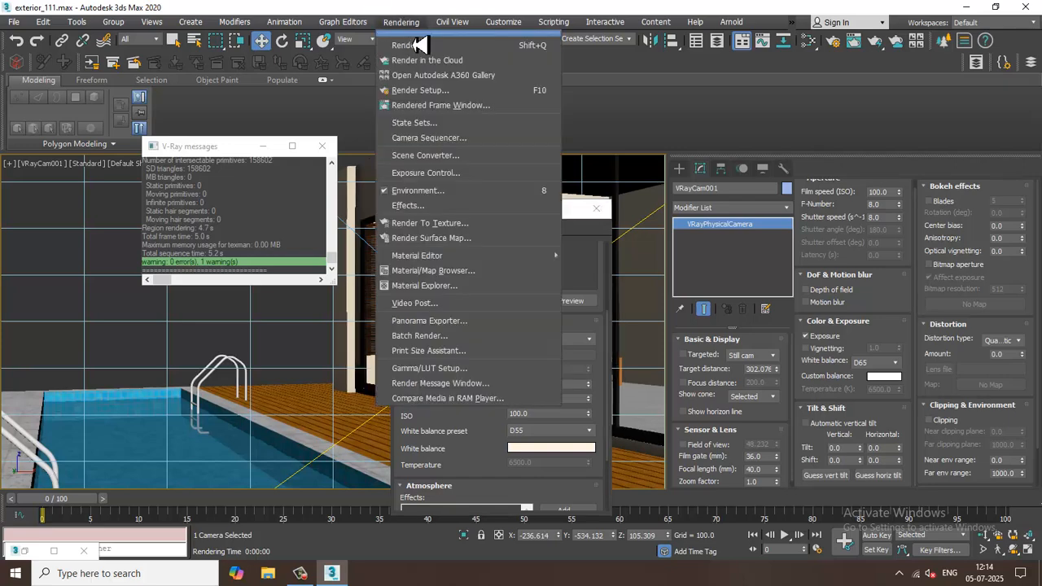
pyautogui.click(415, 39)
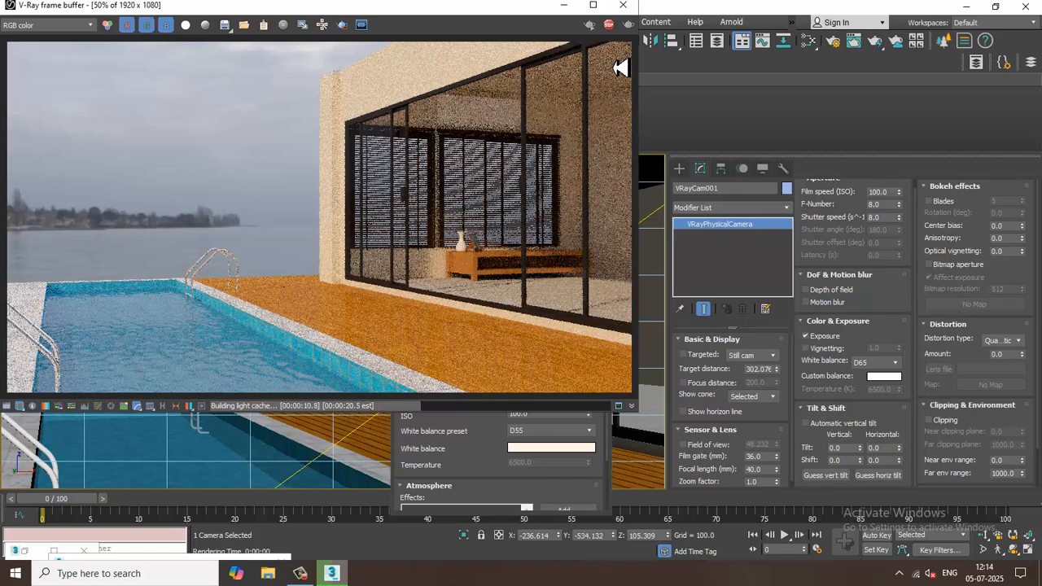
pyautogui.click(623, 5)
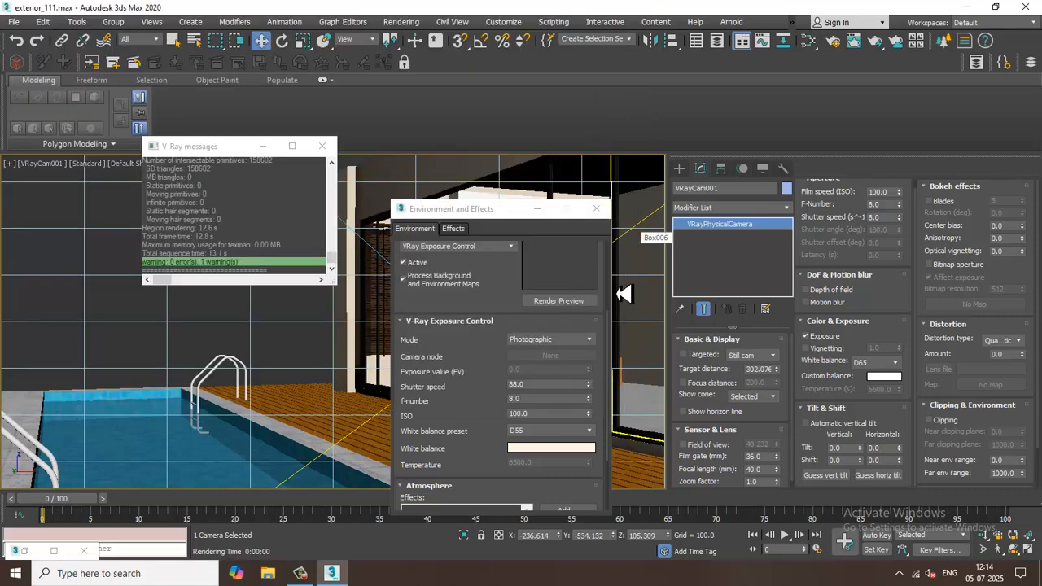
# Set the V-Ray exposure control's white balance preset to Daylight, render the camera view and close the frame buffer
pyautogui.click(559, 431)
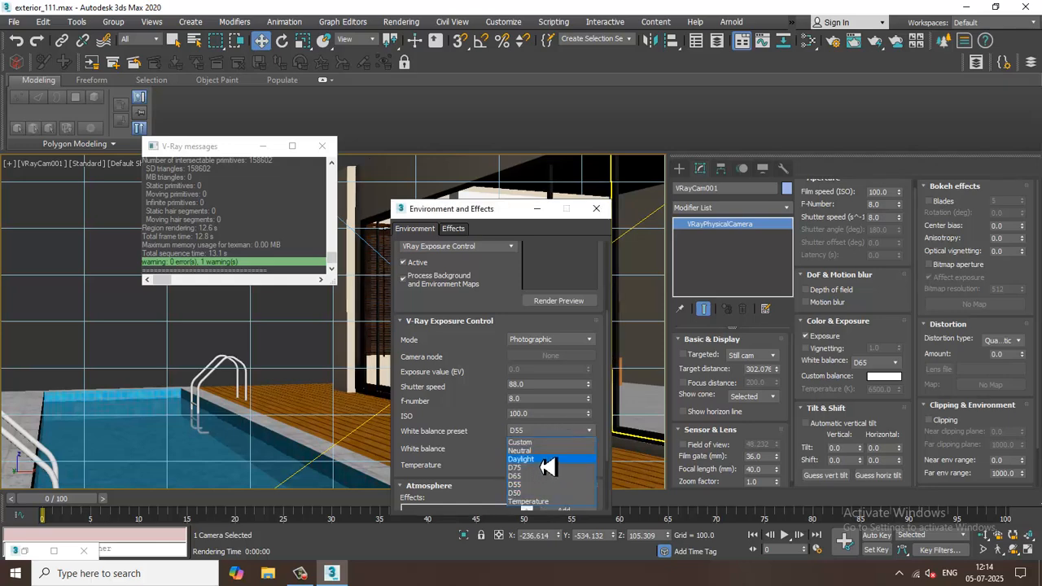
pyautogui.click(548, 460)
pyautogui.click(401, 22)
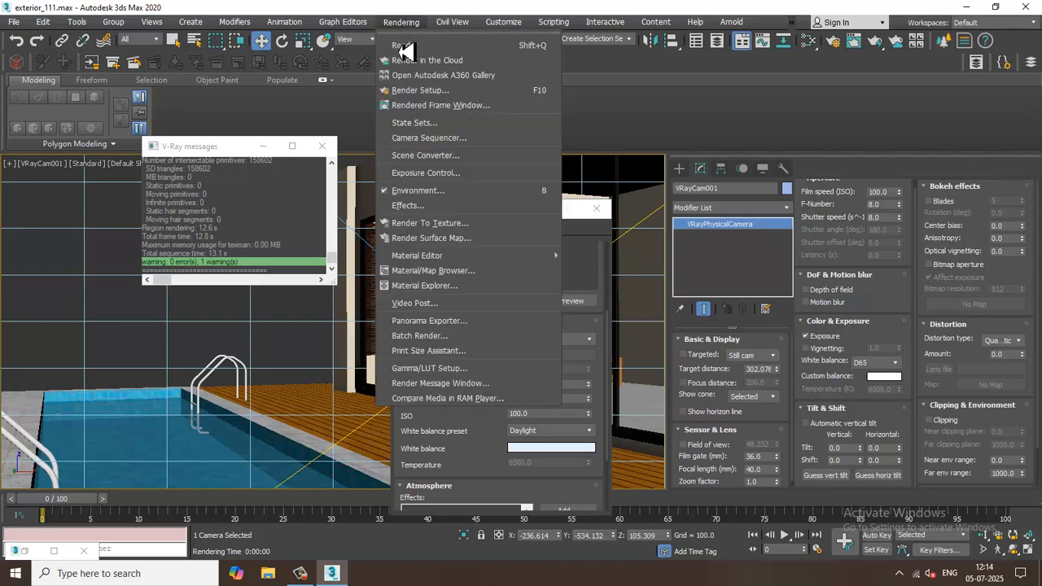
pyautogui.click(407, 41)
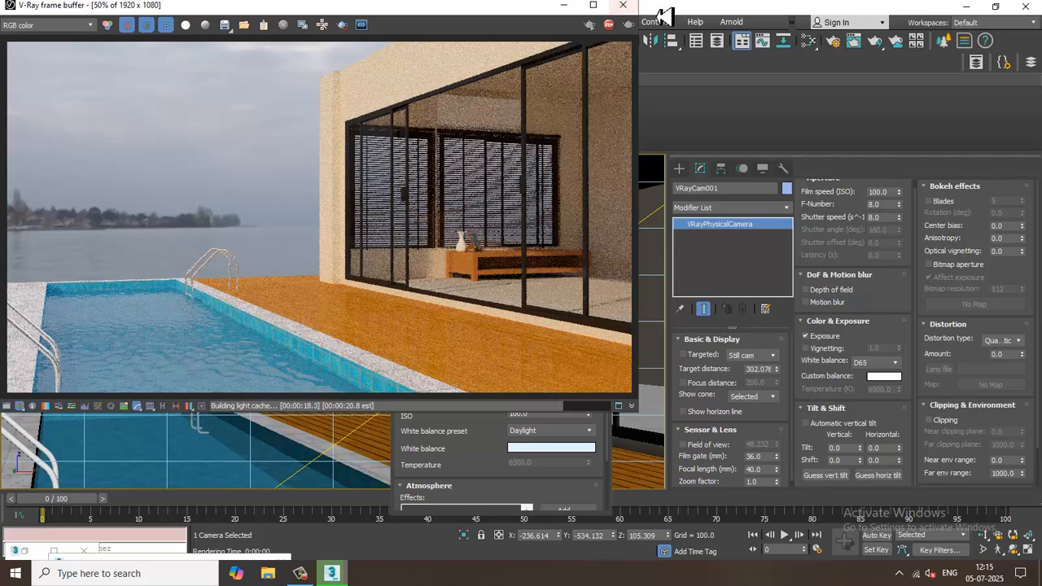
pyautogui.click(622, 5)
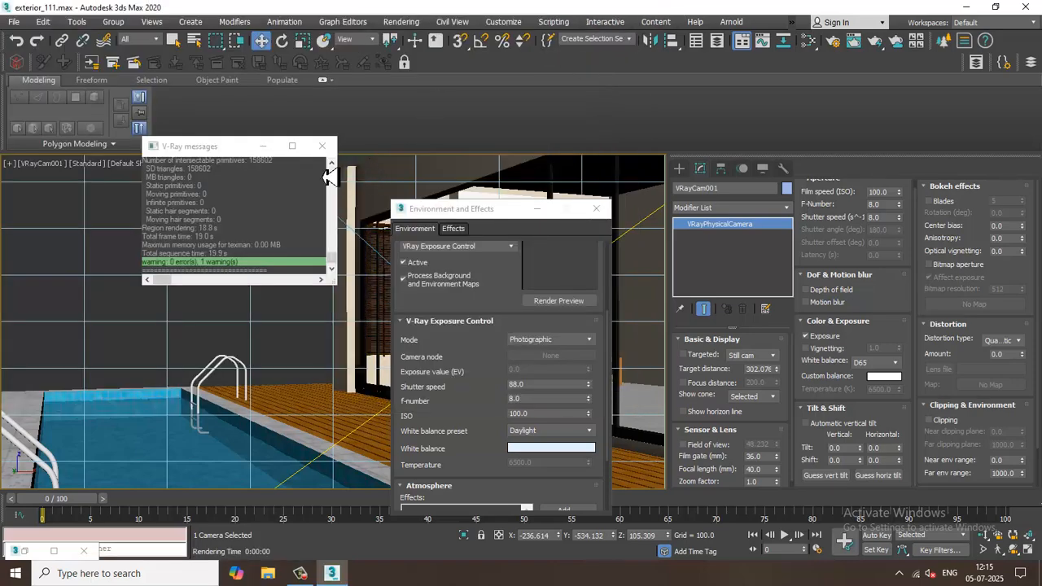
# Minimize the V-Ray messages window and the Environment and Effects window to clear the viewport
pyautogui.click(263, 146)
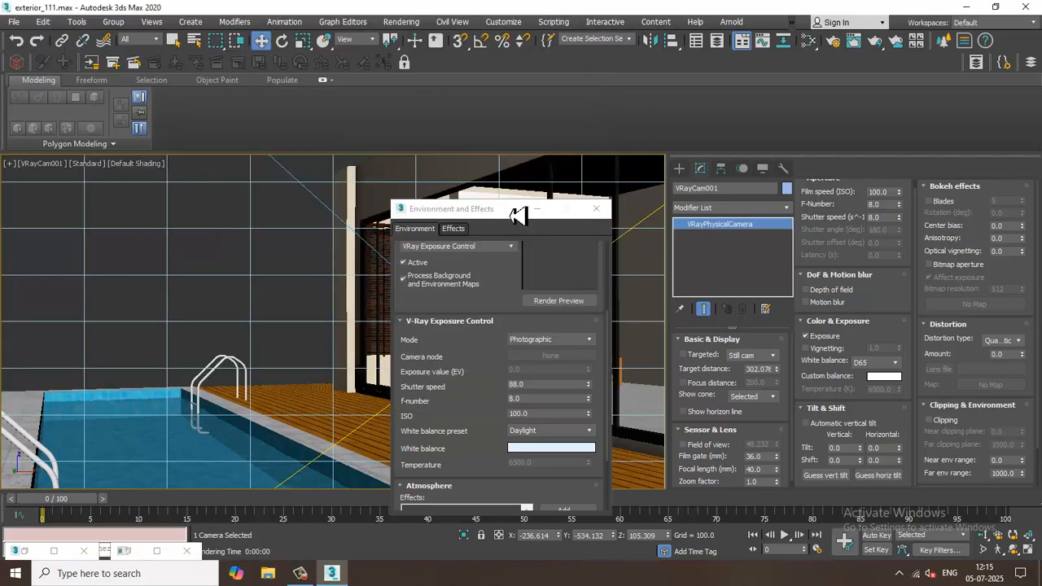
pyautogui.click(295, 293)
pyautogui.click(536, 209)
# In the perspective view, select the V-Ray plane light beyond the end of the pool and set its multiplier to 0.6
pyautogui.click(360, 268)
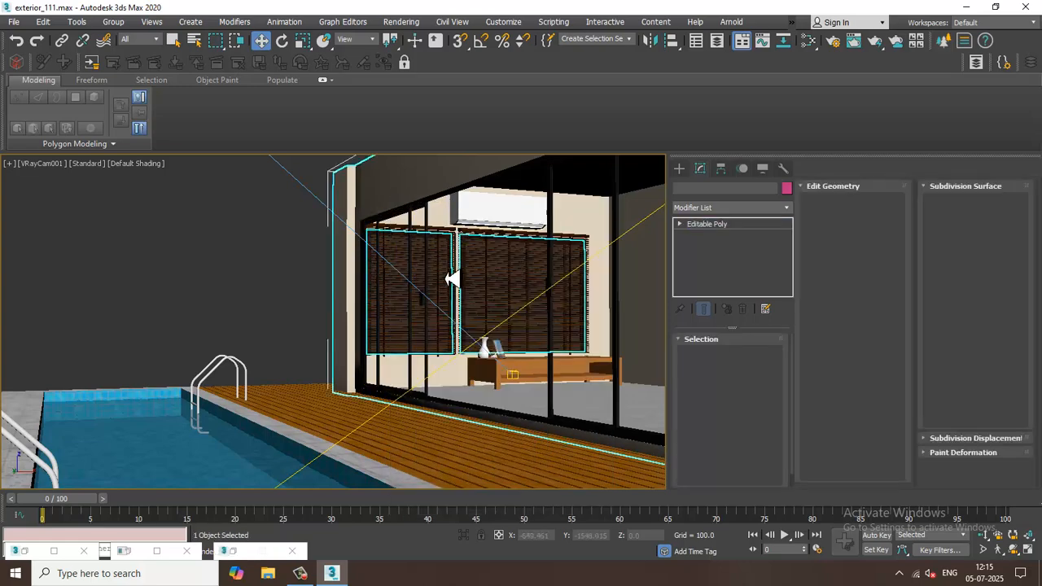
pyautogui.press('p')
pyautogui.keyDown('alt'); pyautogui.moveTo(370, 328); pyautogui.dragTo(472, 309, button='middle'); pyautogui.keyUp('alt')
pyautogui.click(298, 383)
pyautogui.keyDown('alt'); pyautogui.moveTo(391, 369); pyautogui.dragTo(415, 380, button='middle'); pyautogui.keyUp('alt')
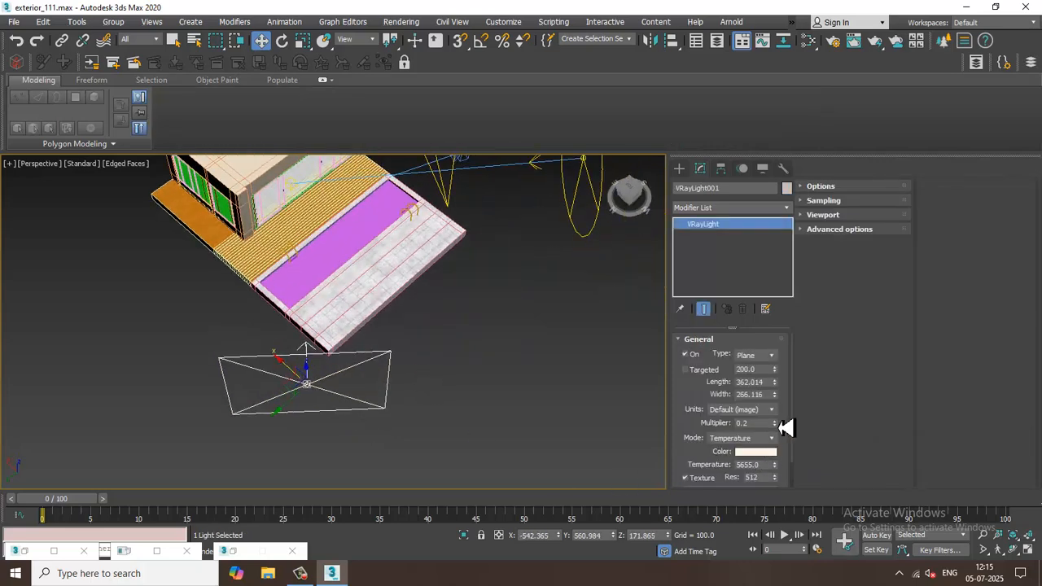
pyautogui.doubleClick(751, 422)
# Clone the plane light along its X axis toward the house's deck side as one independent copy
pyautogui.keyDown('alt'); pyautogui.moveTo(347, 345); pyautogui.dragTo(356, 344, button='middle'); pyautogui.keyUp('alt')
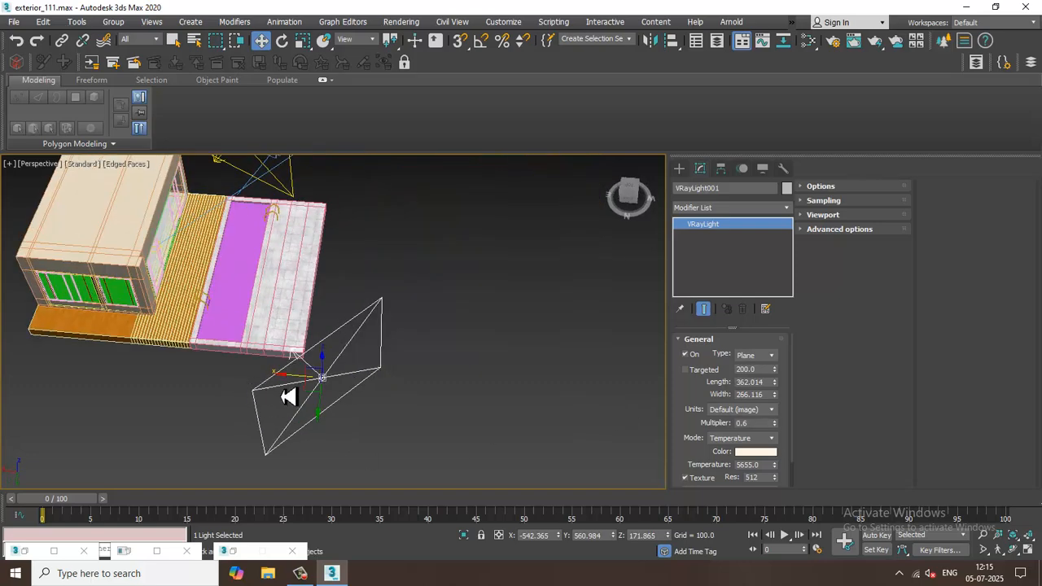
pyautogui.moveTo(291, 386)
pyautogui.keyDown('shift'); pyautogui.mouseDown()
pyautogui.moveTo(28, 351)
pyautogui.moveTo(30, 361)
pyautogui.mouseUp(); pyautogui.keyUp('shift')
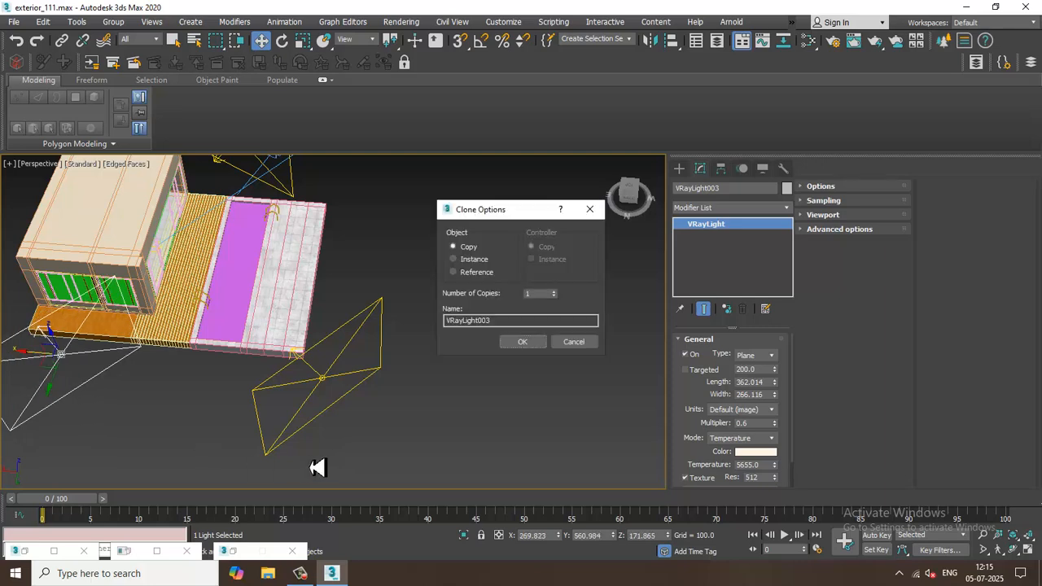
pyautogui.click(522, 342)
# Rotate the copied plane light to face the end of the house with the green windows and shift it along X
pyautogui.press('e')
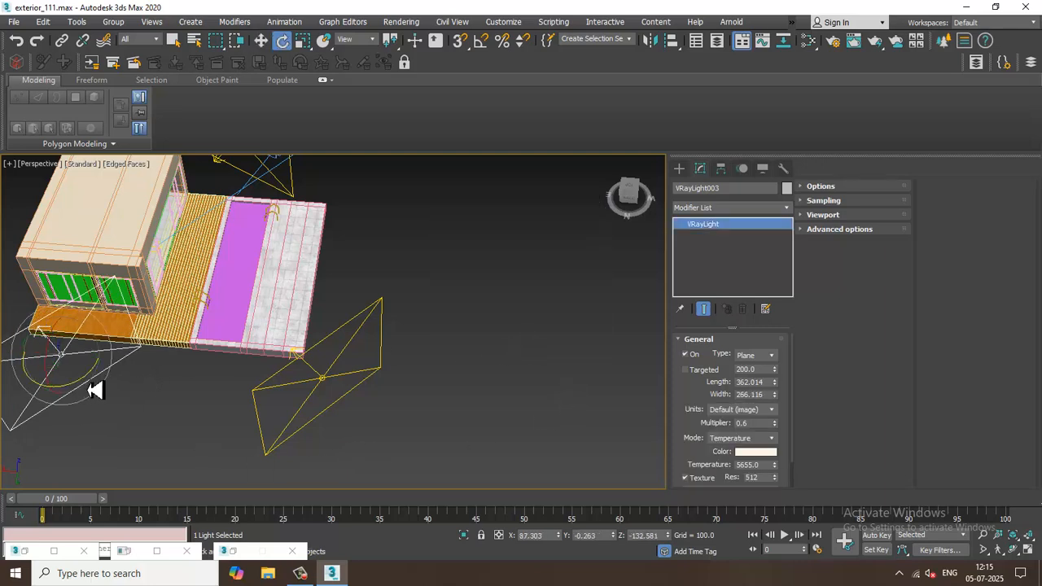
pyautogui.moveTo(95, 390)
pyautogui.mouseDown()
pyautogui.moveTo(70, 388)
pyautogui.moveTo(1034, 384)
pyautogui.moveTo(968, 383)
pyautogui.mouseUp()
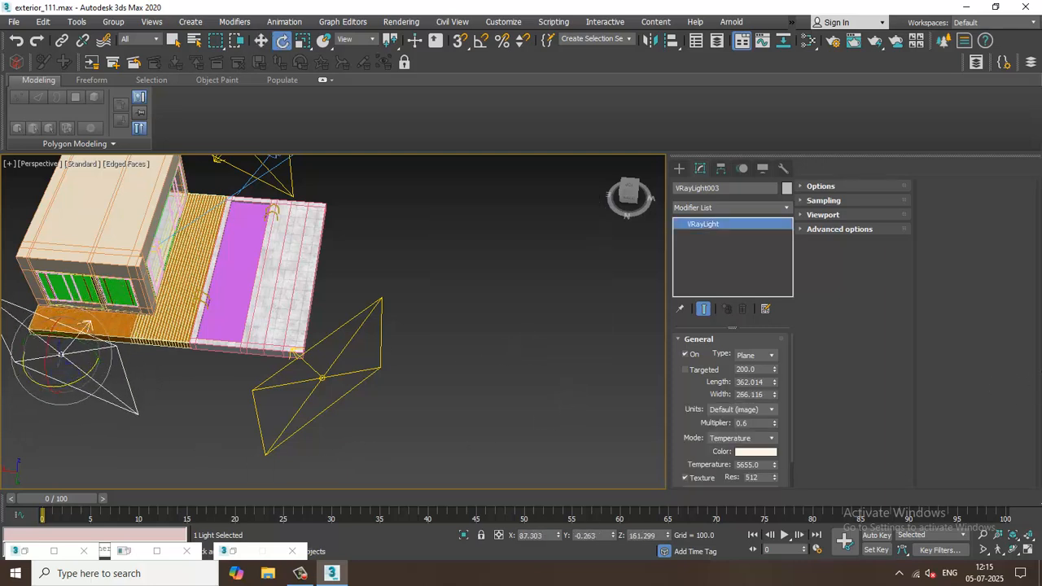
pyautogui.keyDown('alt'); pyautogui.moveTo(533, 398); pyautogui.dragTo(476, 422, button='middle'); pyautogui.keyUp('alt')
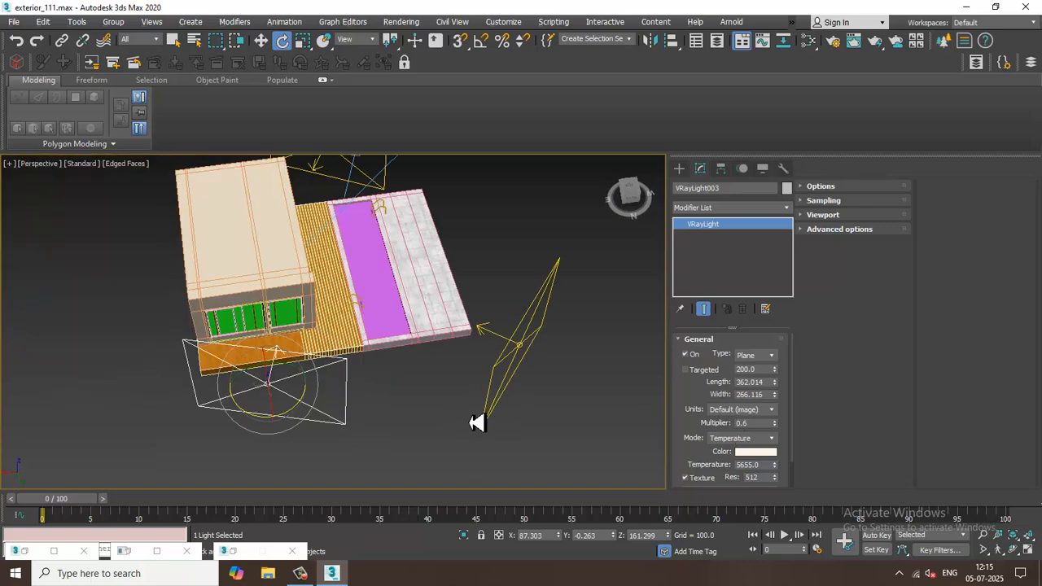
pyautogui.press('w')
pyautogui.moveTo(233, 396); pyautogui.dragTo(195, 395)
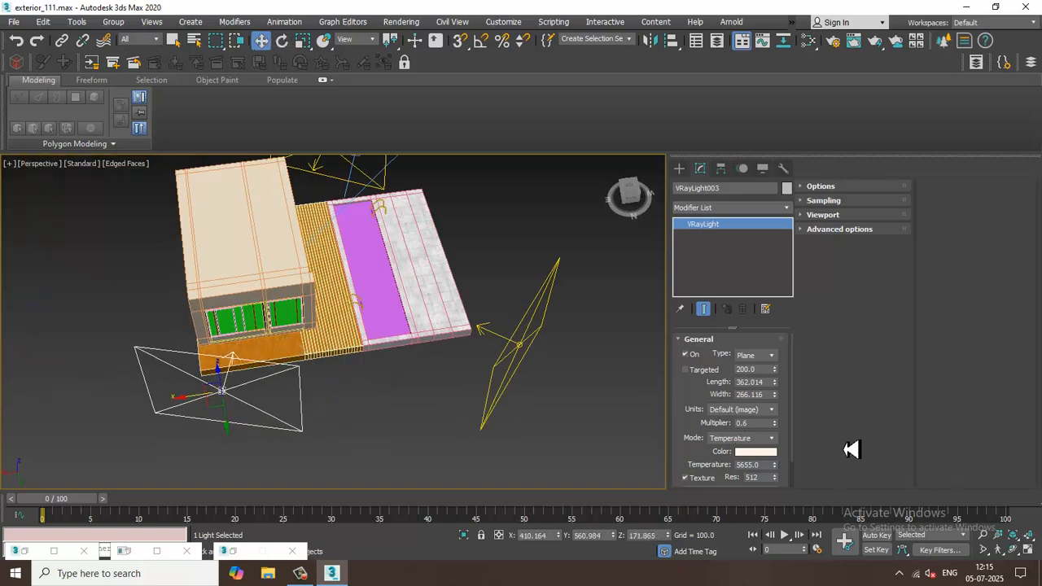
# Clear the VRayHDRI texture map from the copied plane light
pyautogui.moveTo(706, 457); pyautogui.dragTo(708, 345)
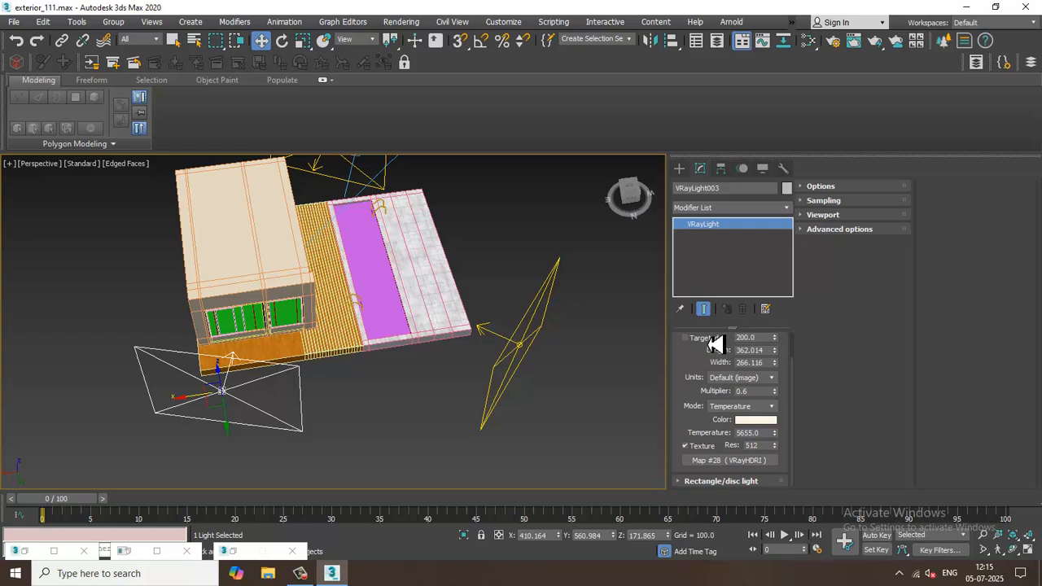
pyautogui.rightClick(732, 473)
pyautogui.click(750, 495)
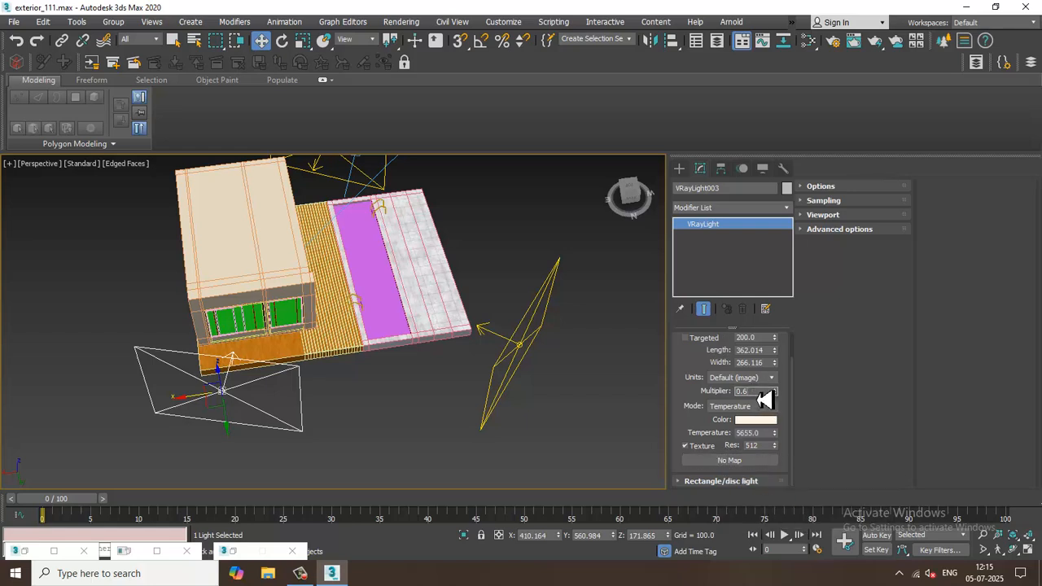
# Set the copied light's multiplier to 0.3 and raise its temperature to about 6447, then deselect it
pyautogui.doubleClick(753, 391)
pyautogui.moveTo(780, 442); pyautogui.dragTo(781, 439)
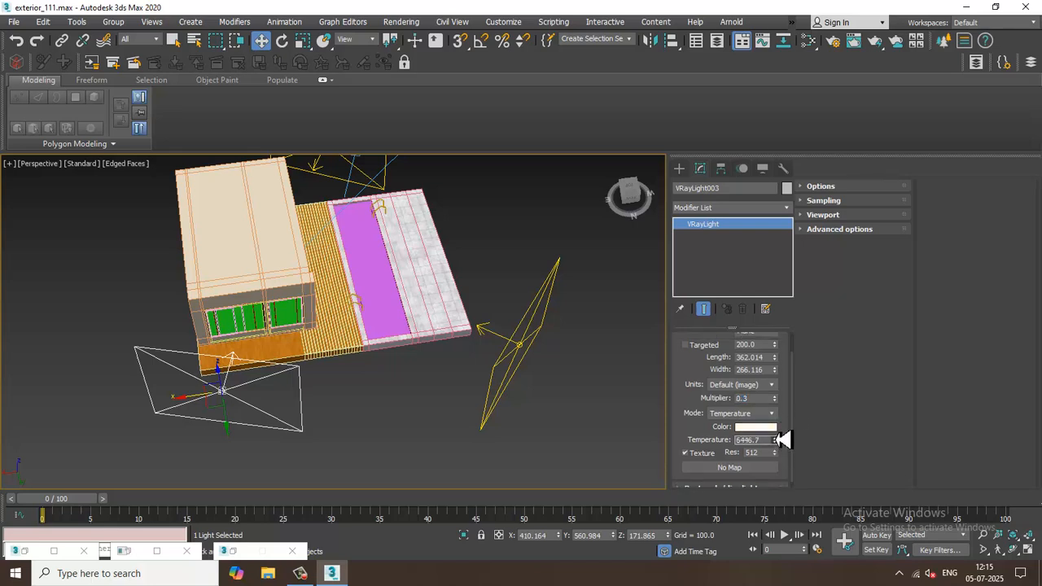
pyautogui.click(525, 258)
# Return to the camera view, run a test render with the new light and close the frame buffer
pyautogui.press('c')
pyautogui.click(411, 23)
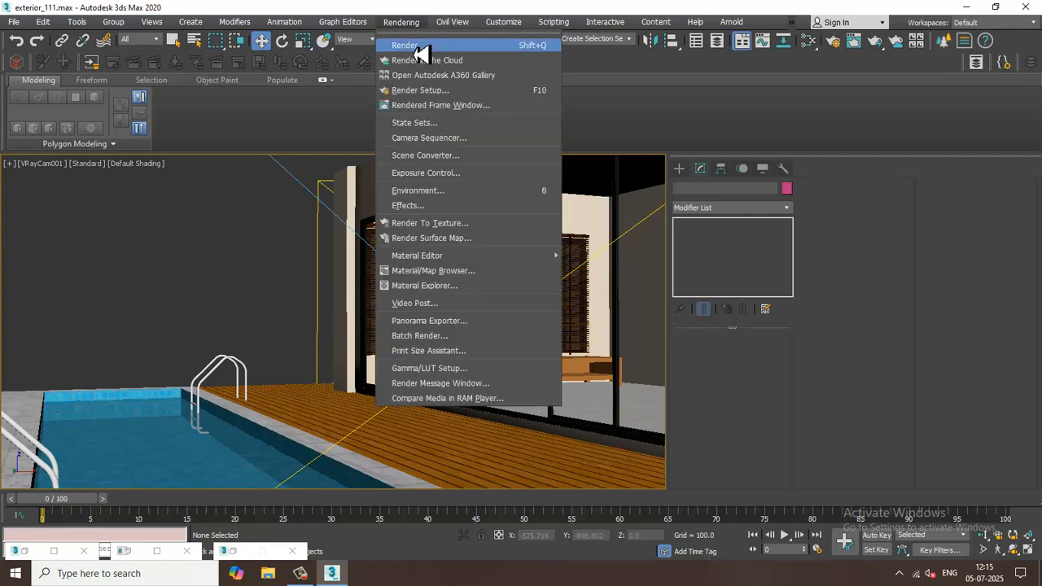
pyautogui.click(417, 42)
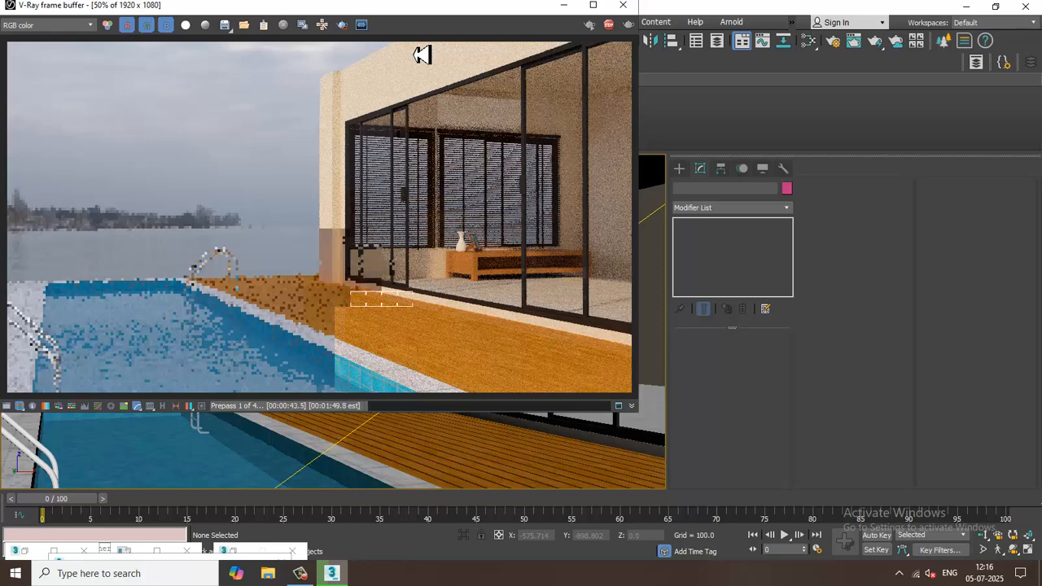
pyautogui.click(622, 5)
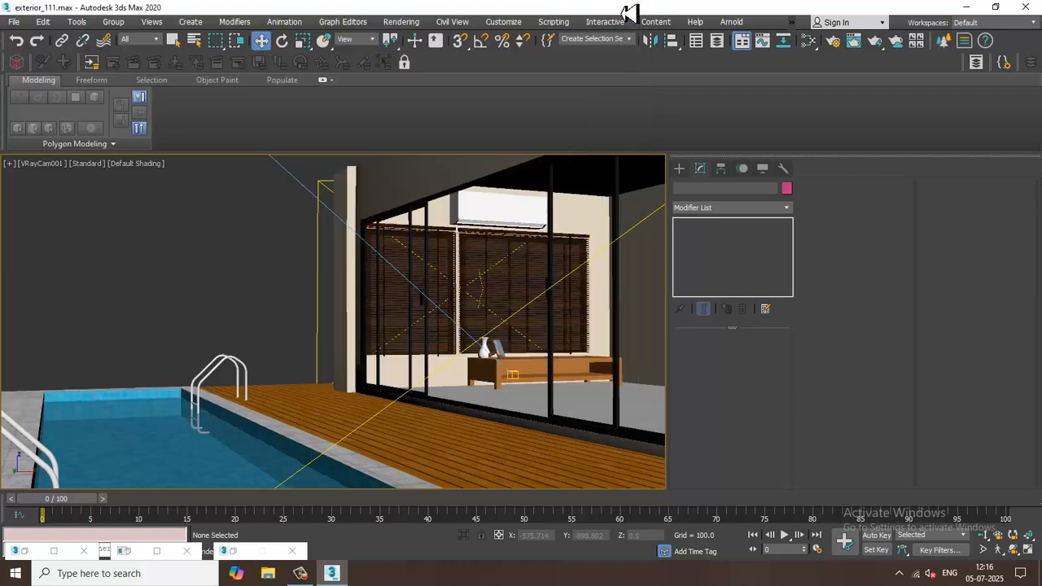
# In the V-Ray render setup, set the bucket image sampler to min subdivs 6, max subdivs 30 and noise threshold 0.001
pyautogui.click(400, 22)
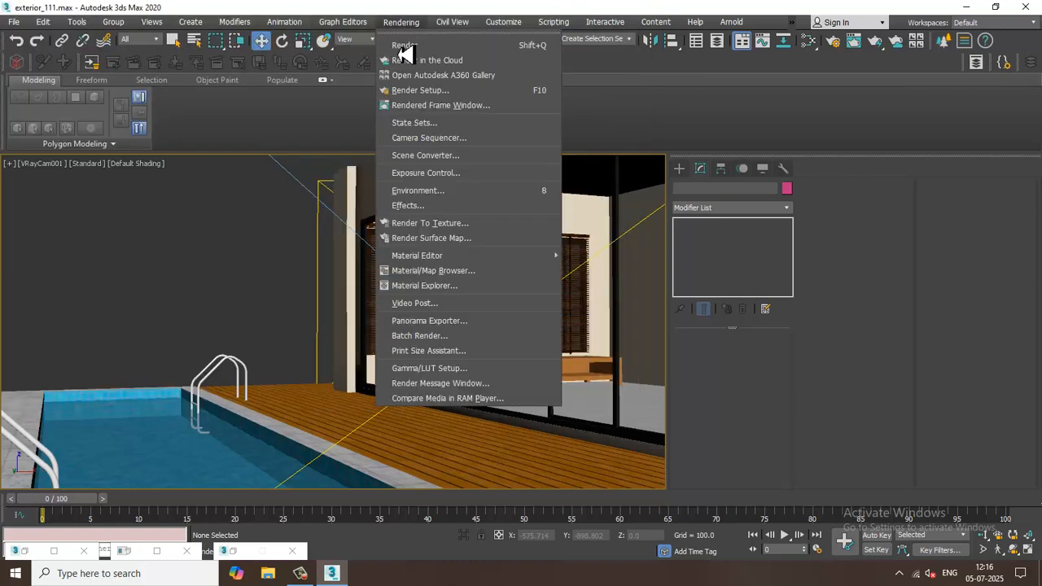
pyautogui.click(452, 91)
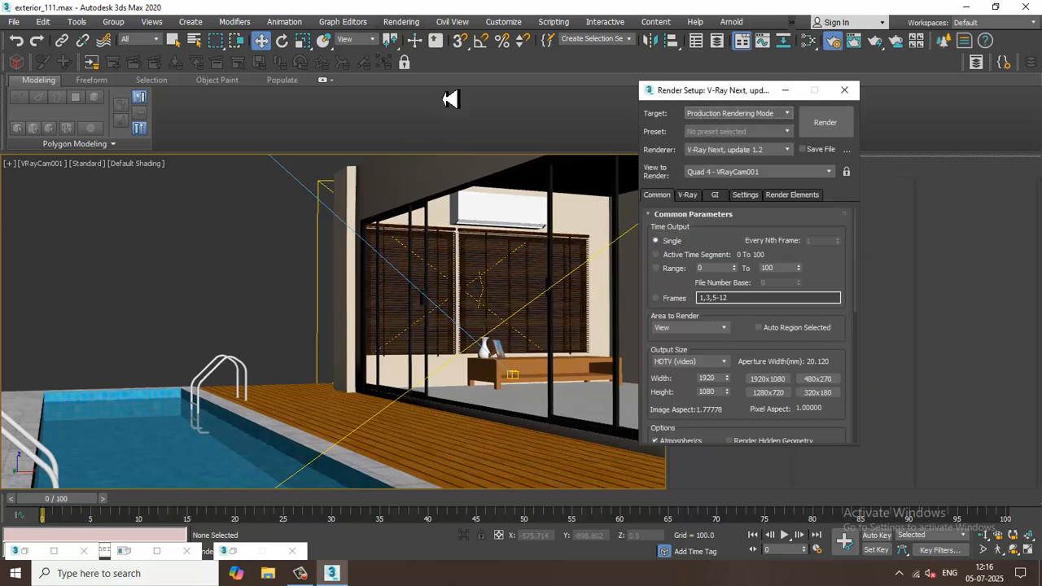
pyautogui.moveTo(749, 349); pyautogui.dragTo(804, 127)
pyautogui.click(689, 196)
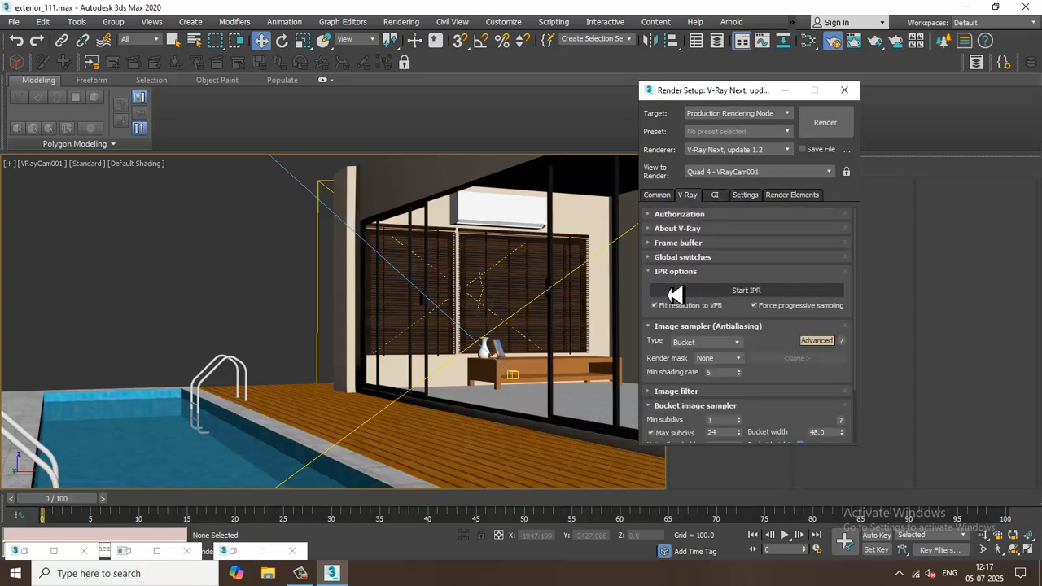
pyautogui.click(701, 393)
pyautogui.moveTo(713, 366); pyautogui.dragTo(710, 236)
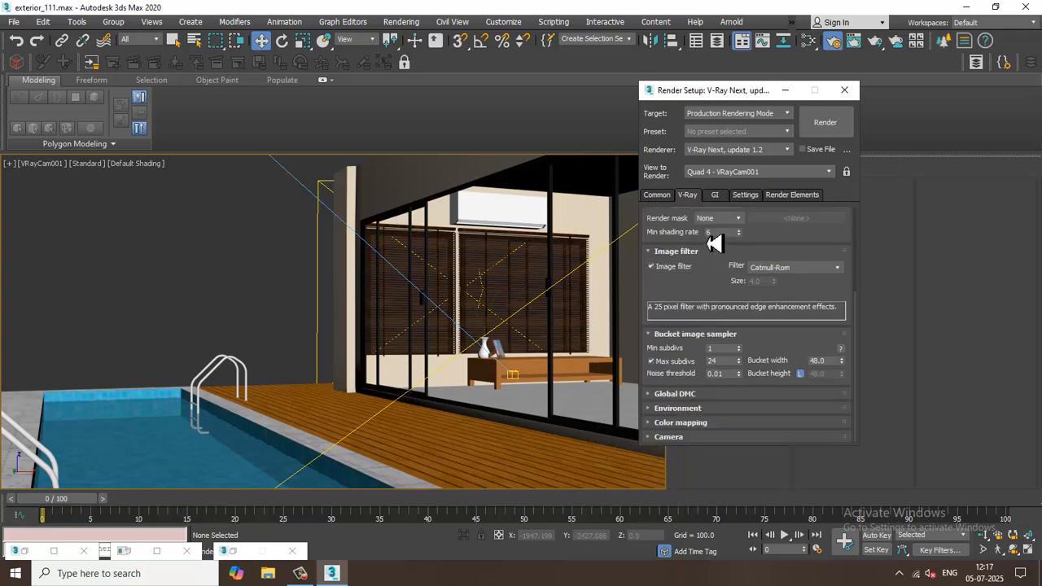
pyautogui.doubleClick(716, 373)
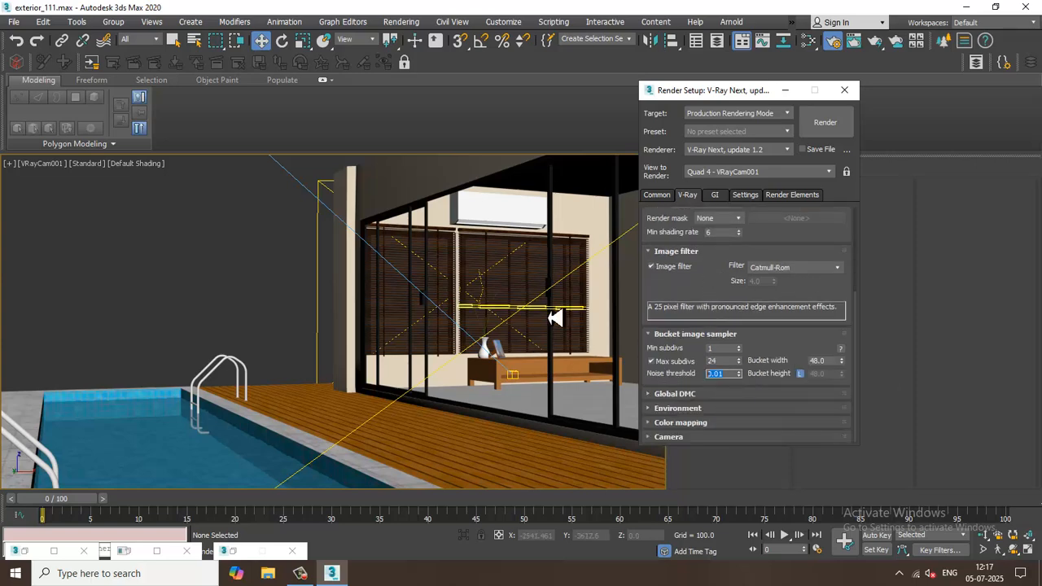
pyautogui.write('0.0')
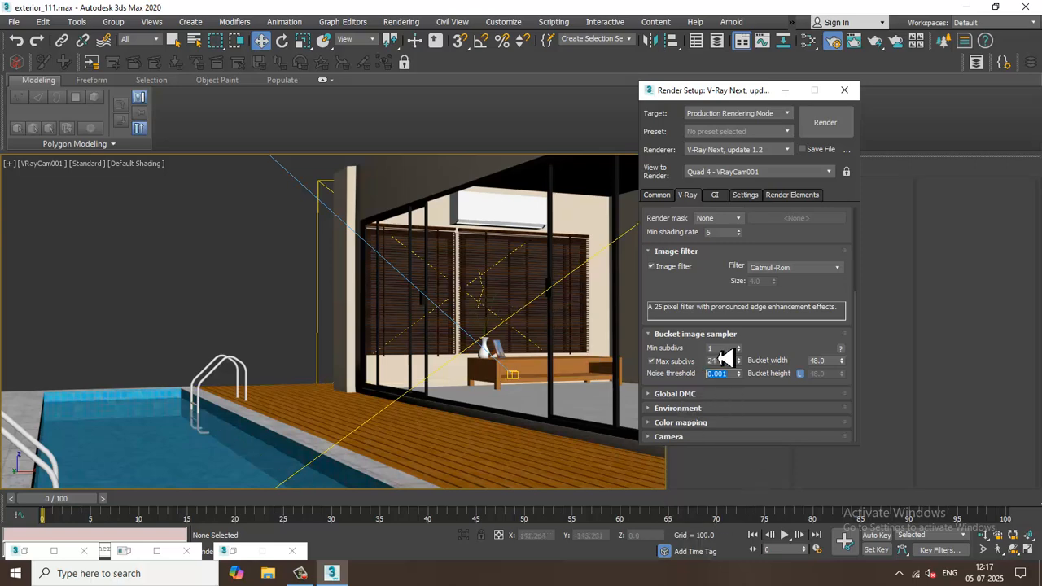
pyautogui.moveTo(718, 348); pyautogui.dragTo(639, 345)
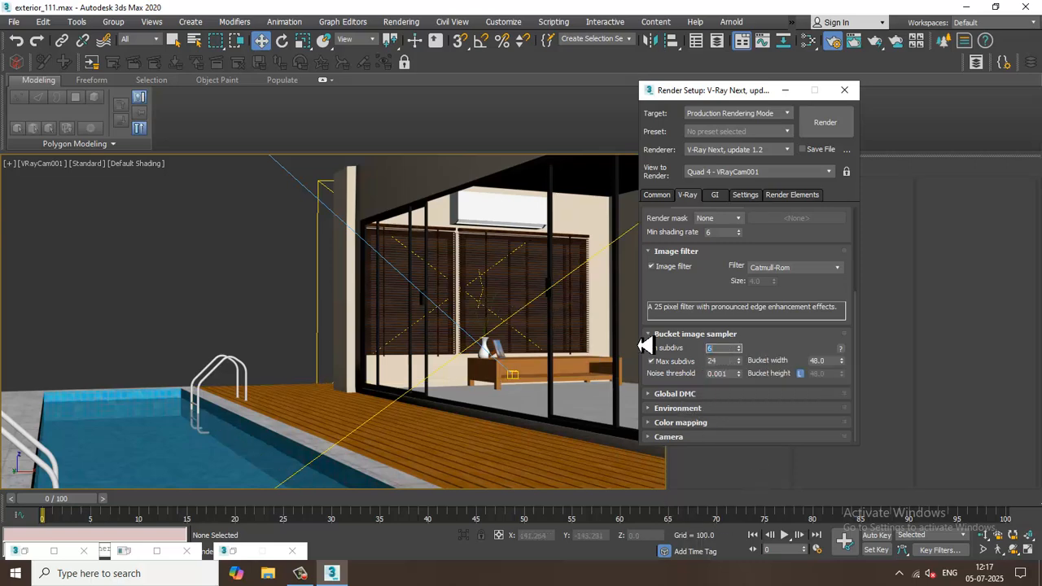
pyautogui.moveTo(722, 364); pyautogui.dragTo(698, 367)
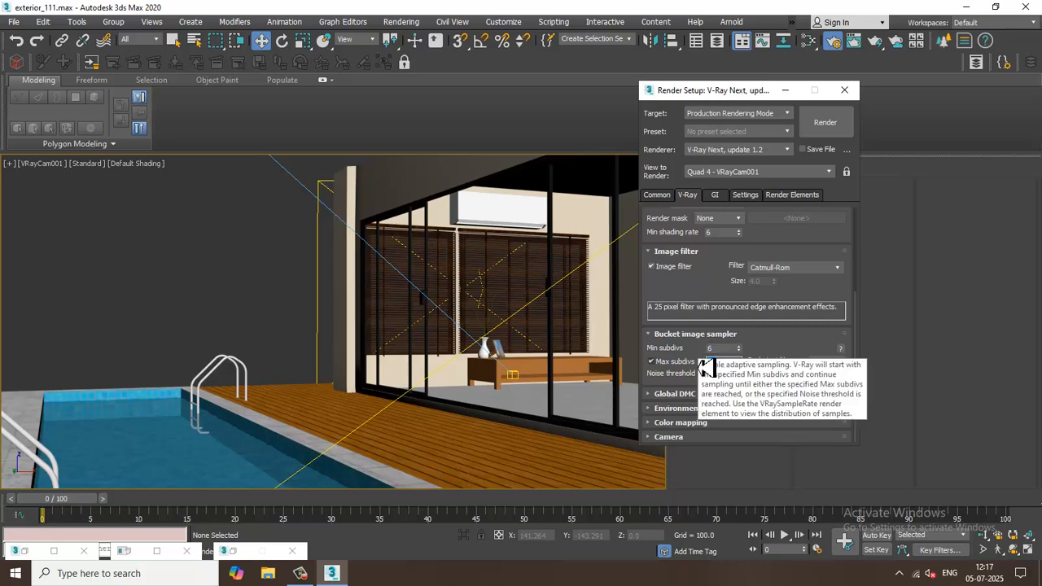
# Expand the Global DMC settings and enable Lock noise pattern
pyautogui.click(709, 395)
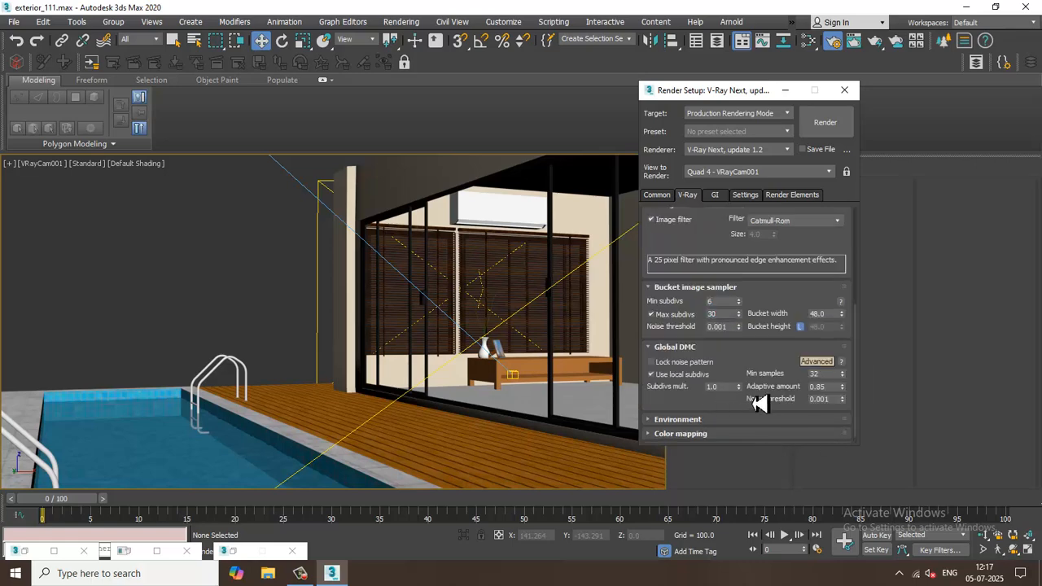
pyautogui.doubleClick(818, 374)
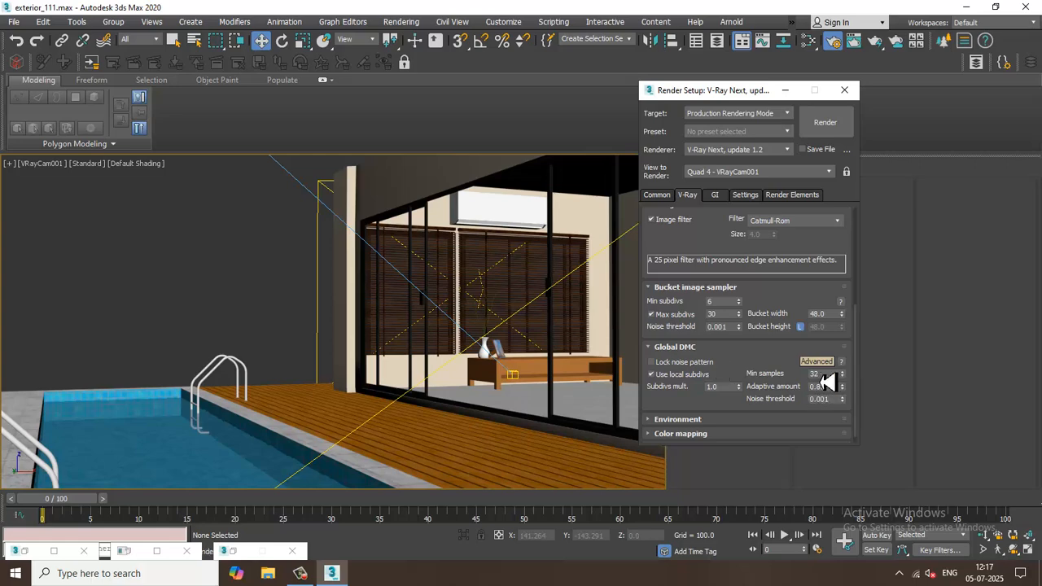
pyautogui.click(668, 362)
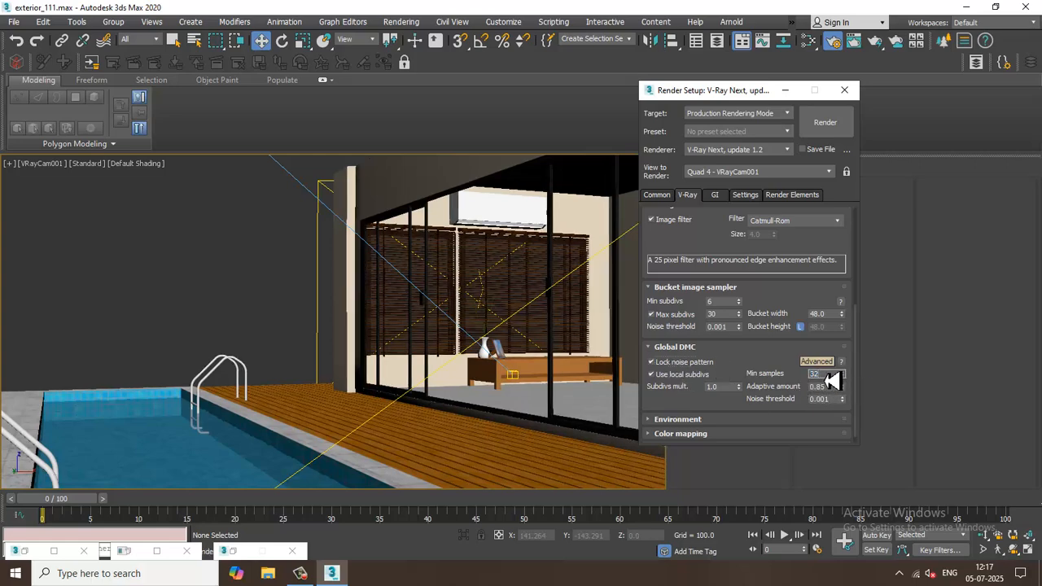
# Use Exponential color mapping with its advanced settings shown, and enable Sub-pixel mapping
pyautogui.click(677, 419)
pyautogui.scroll(-1, 716, 407)
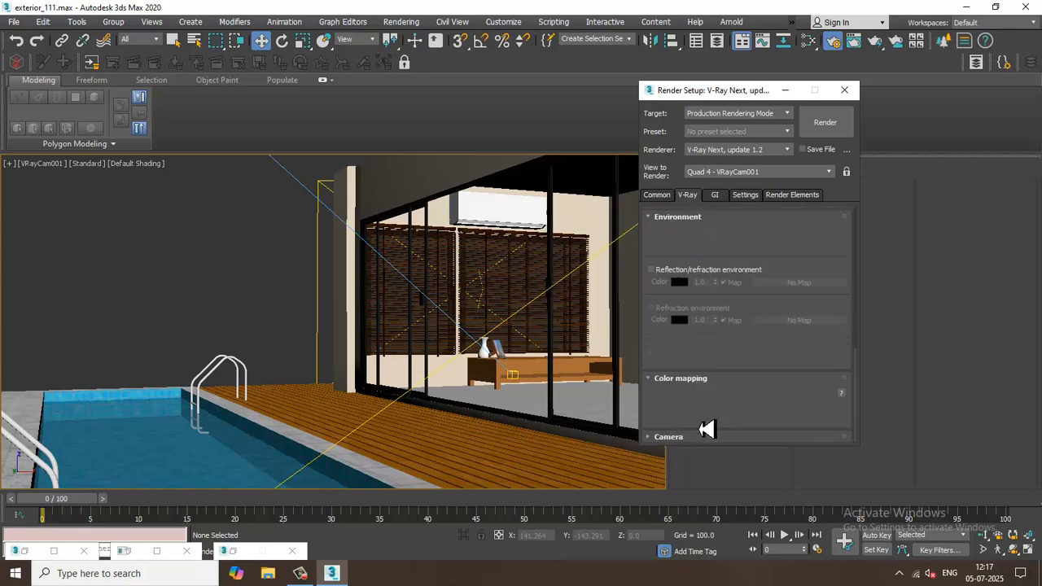
pyautogui.click(680, 378)
pyautogui.click(716, 394)
pyautogui.click(711, 396)
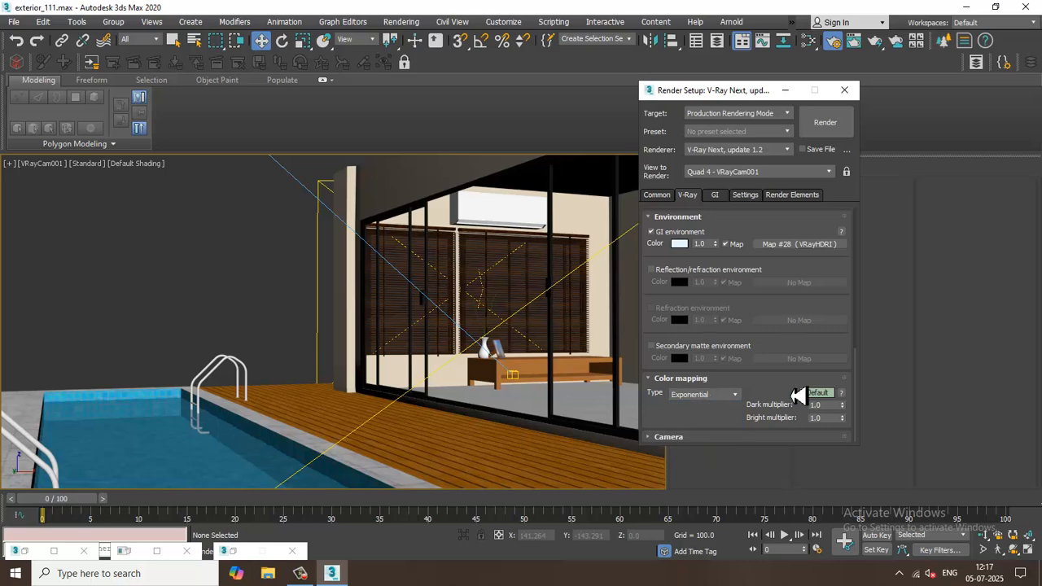
pyautogui.click(820, 395)
pyautogui.moveTo(715, 421); pyautogui.dragTo(719, 334)
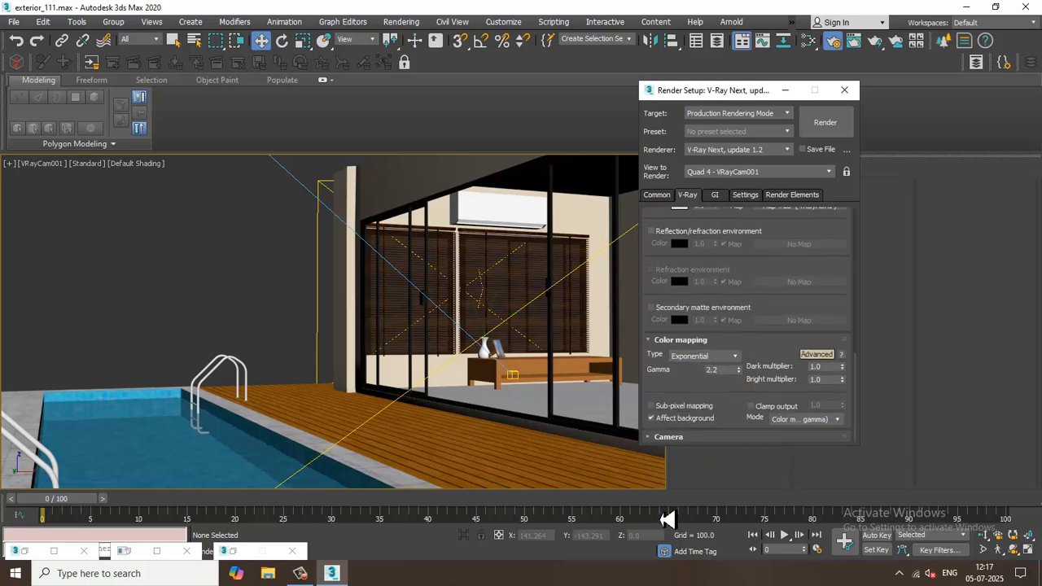
pyautogui.click(651, 405)
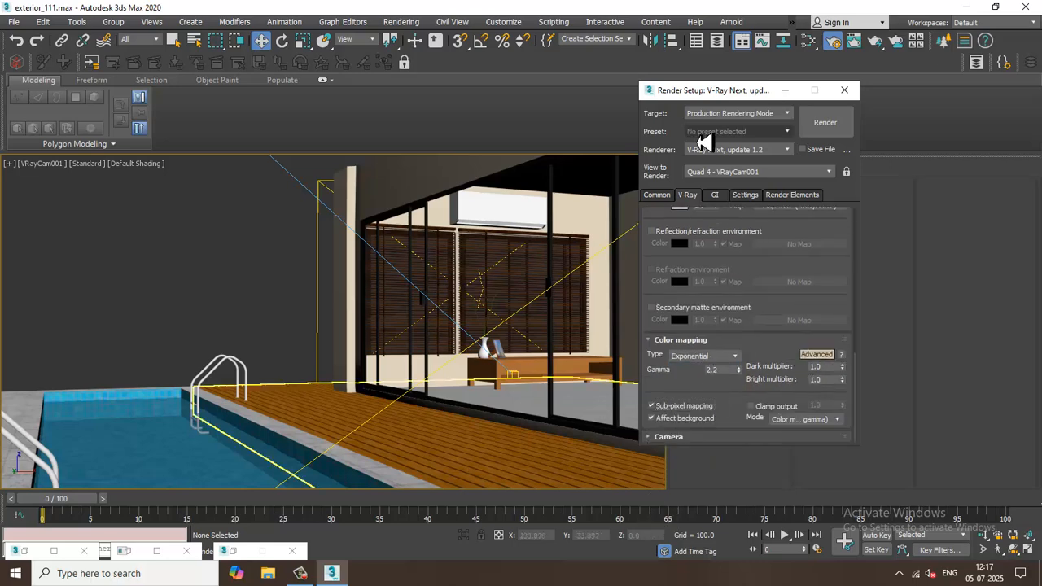
# In the global illumination settings, show the irradiance map's advanced options and choose the Very high preset
pyautogui.click(715, 195)
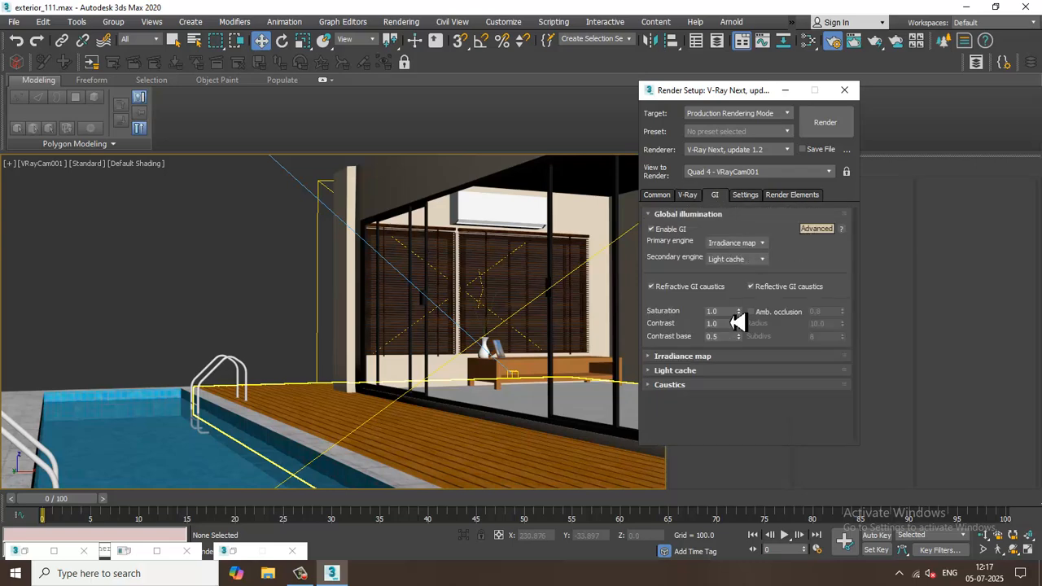
pyautogui.click(682, 355)
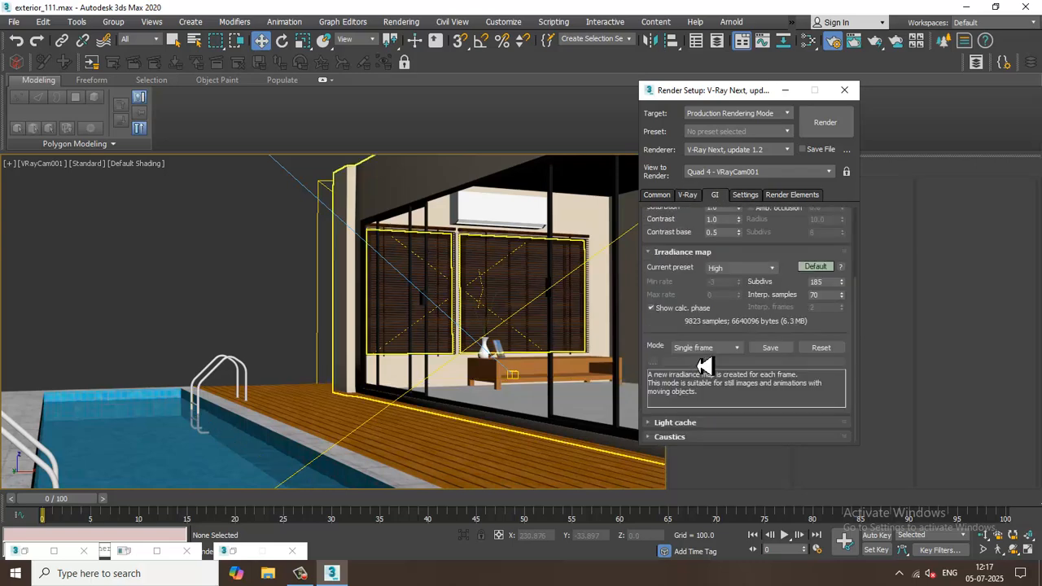
pyautogui.click(816, 268)
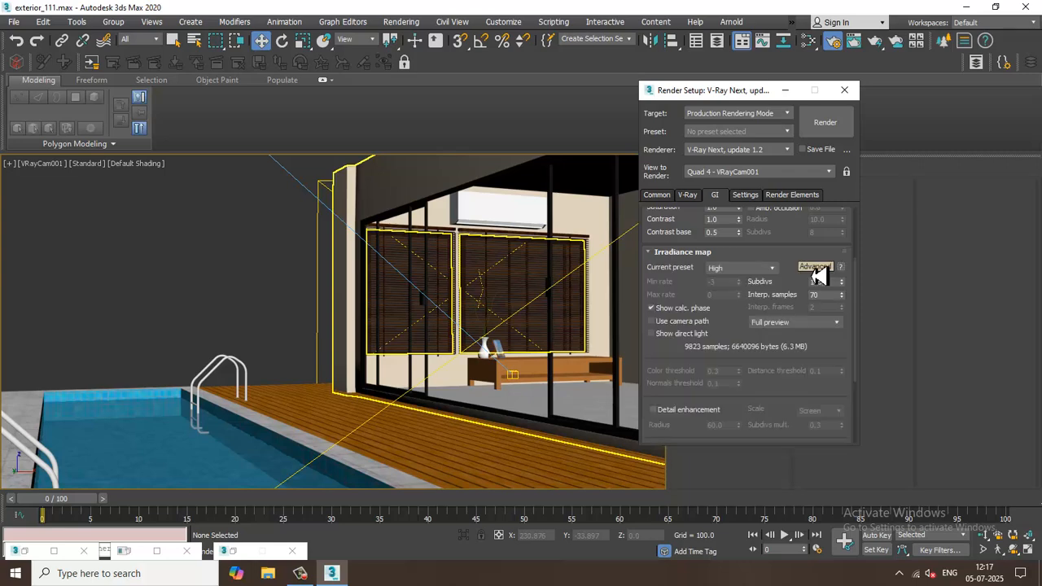
pyautogui.moveTo(767, 388)
pyautogui.mouseDown()
pyautogui.moveTo(768, 249)
pyautogui.moveTo(767, 384)
pyautogui.mouseUp()
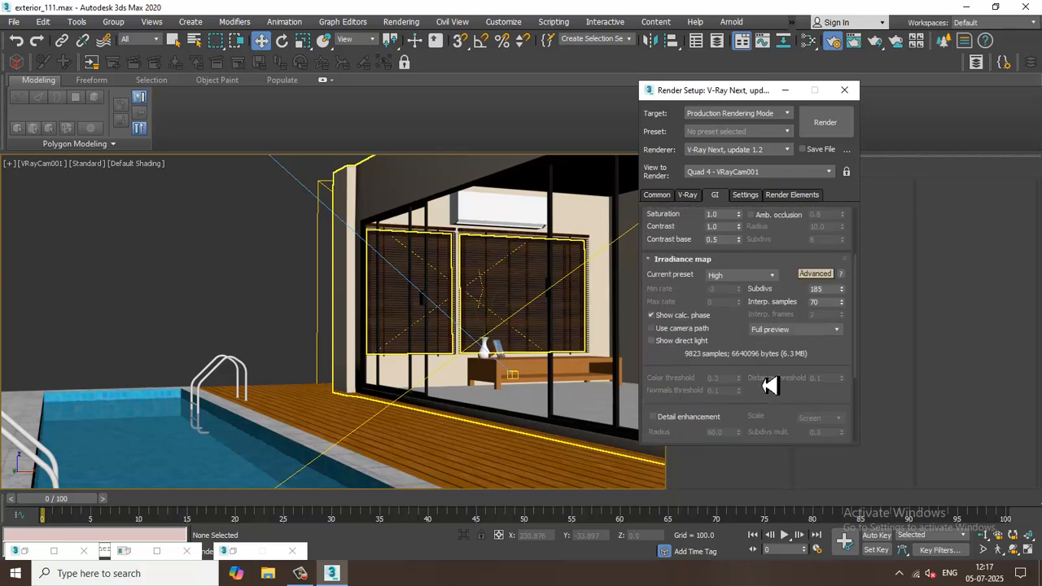
pyautogui.click(742, 269)
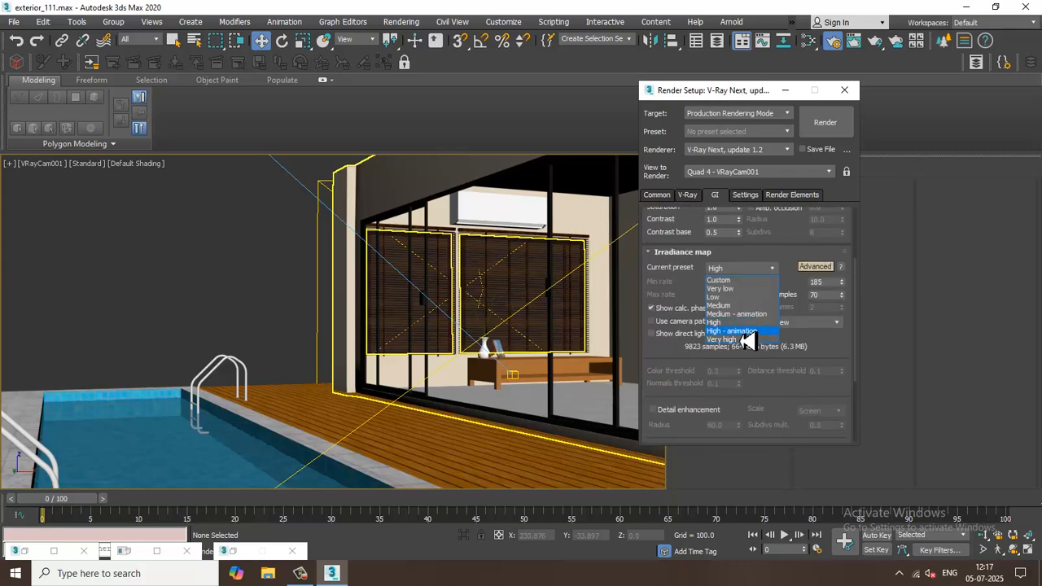
pyautogui.click(745, 340)
# Expand the light cache settings, set its subdivs to 1400 and start the final render of the camera view
pyautogui.moveTo(828, 353); pyautogui.dragTo(826, 226)
pyautogui.click(690, 423)
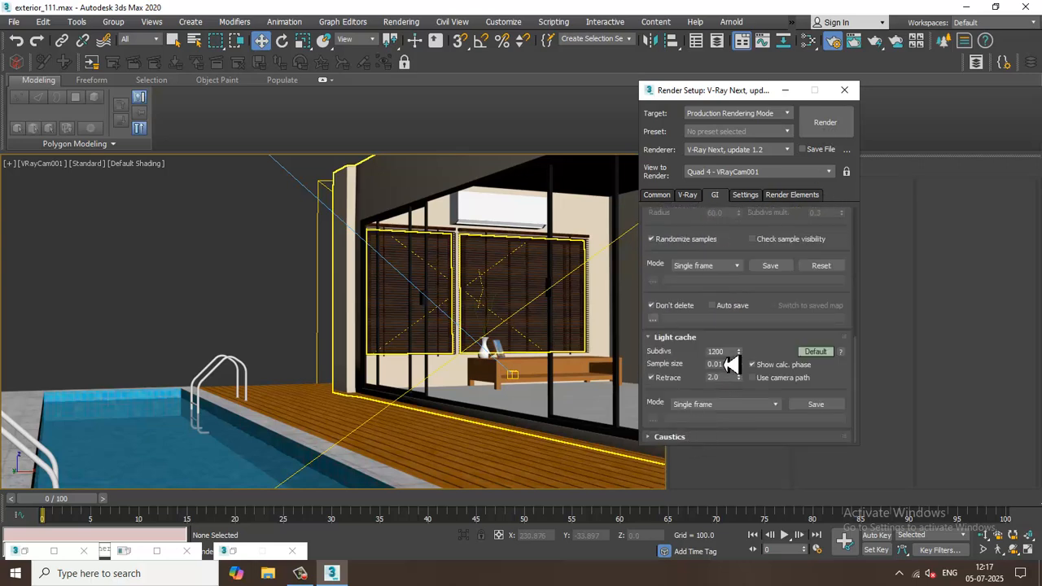
pyautogui.moveTo(744, 350); pyautogui.dragTo(698, 348)
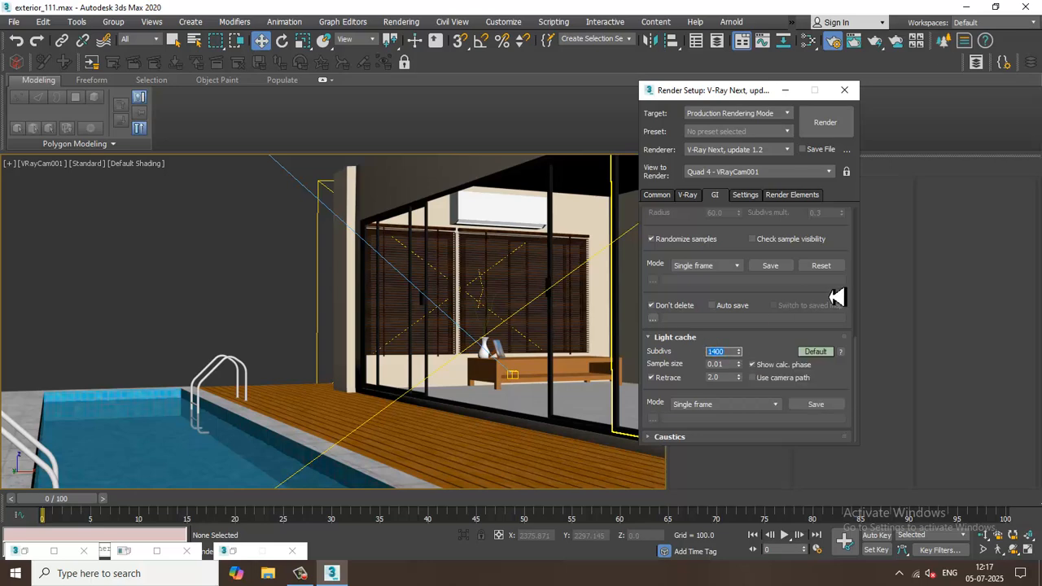
pyautogui.click(826, 122)
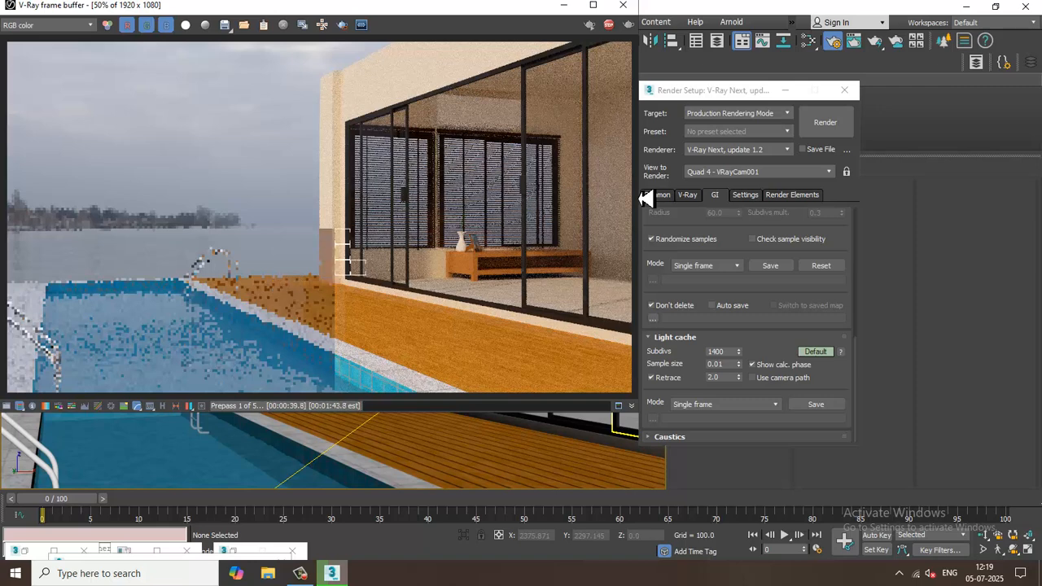
pyautogui.click(309, 574)
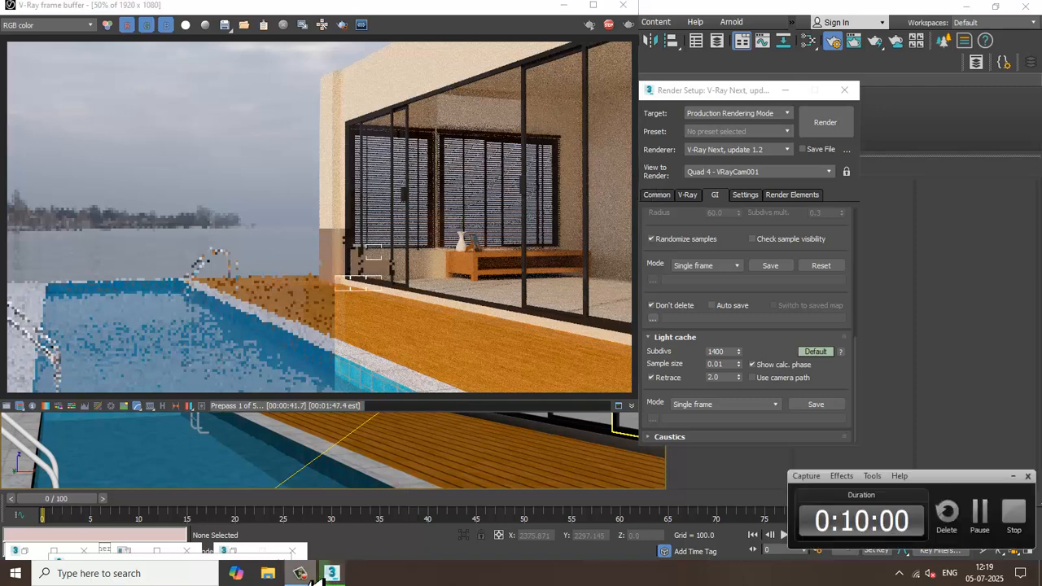
pyautogui.click(1014, 477)
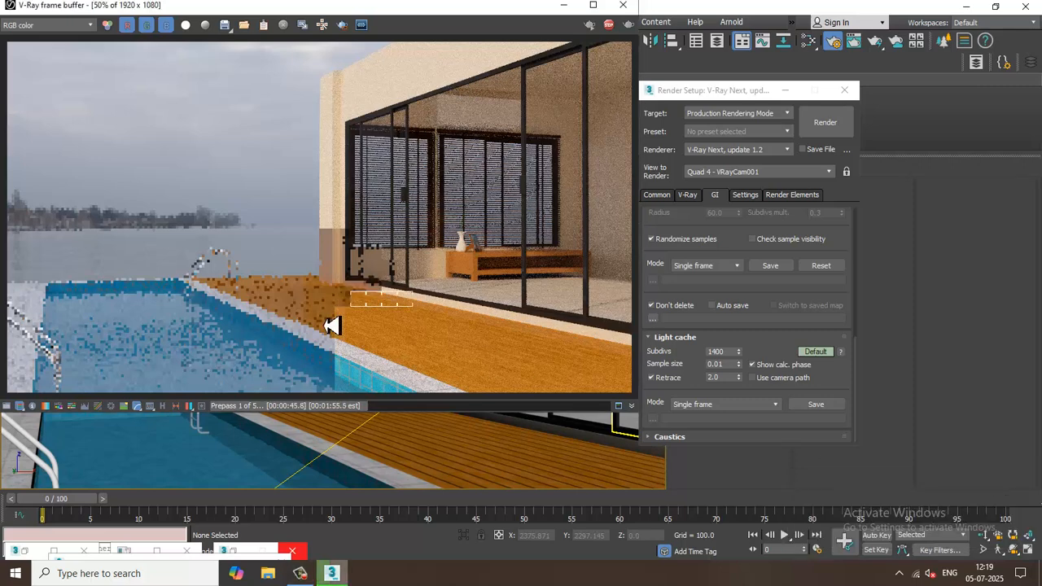